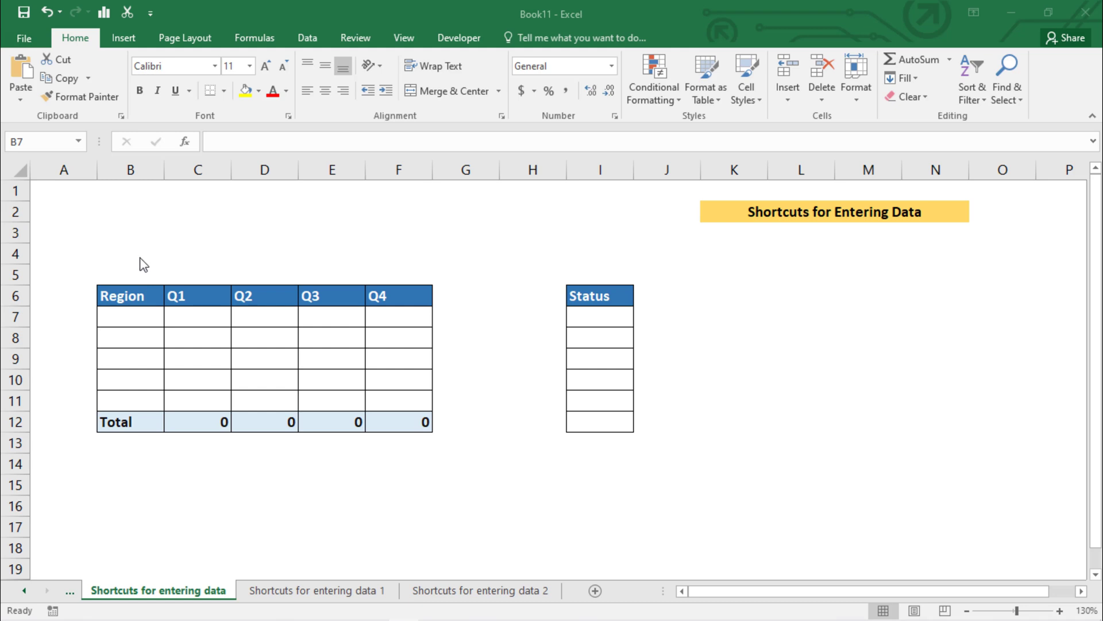
Enter "tyre" in cell B7 under Region and move the active cell down to B9
left_click(122, 314)
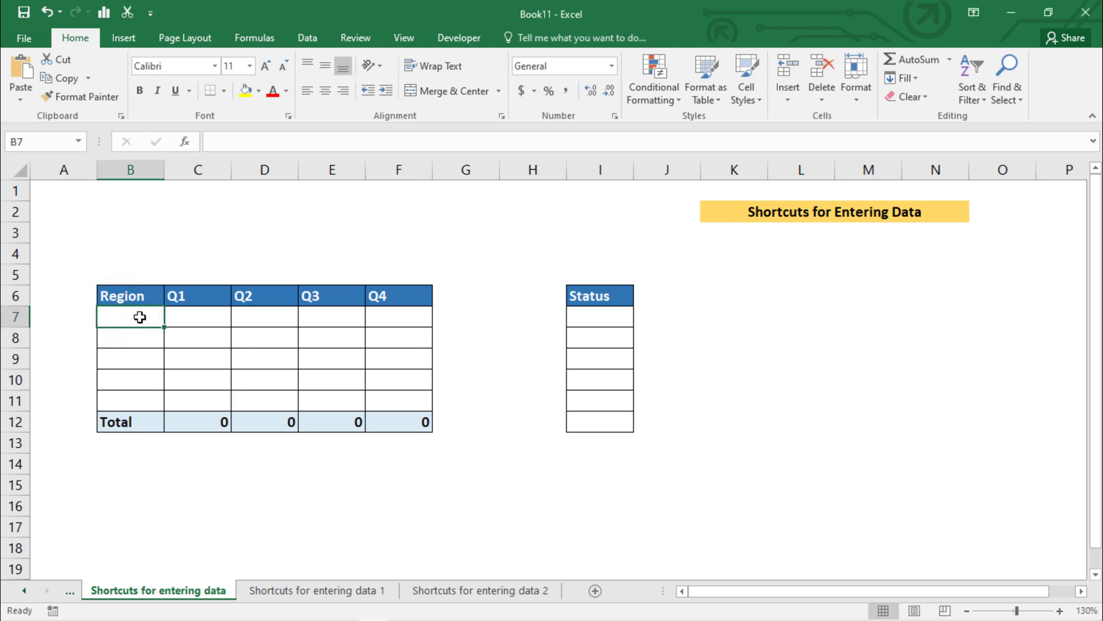
type("tyre")
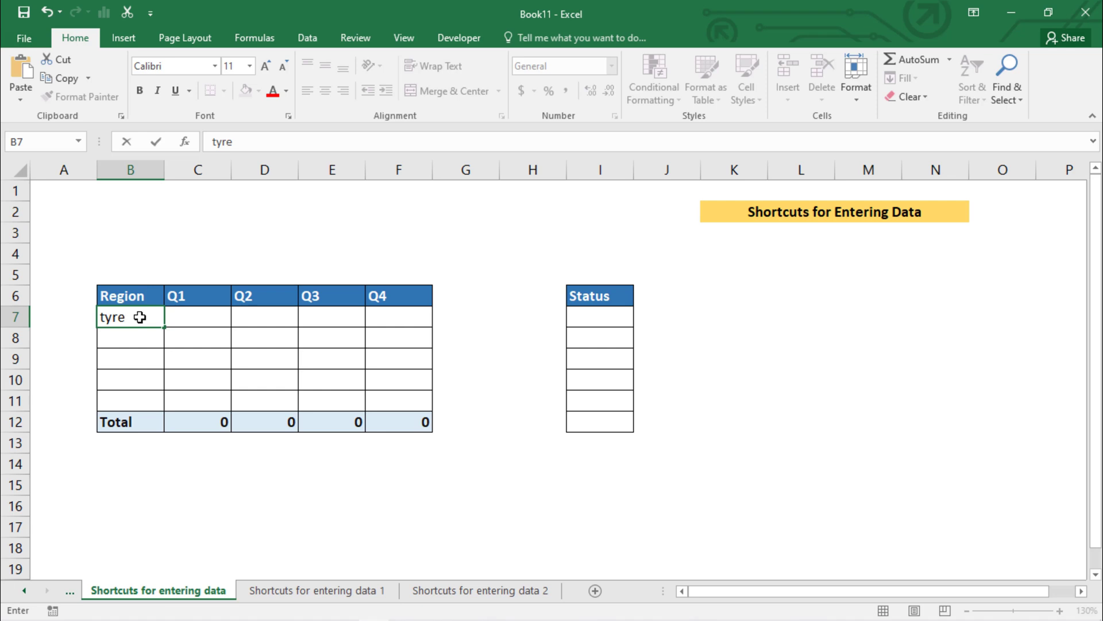
key("Return")
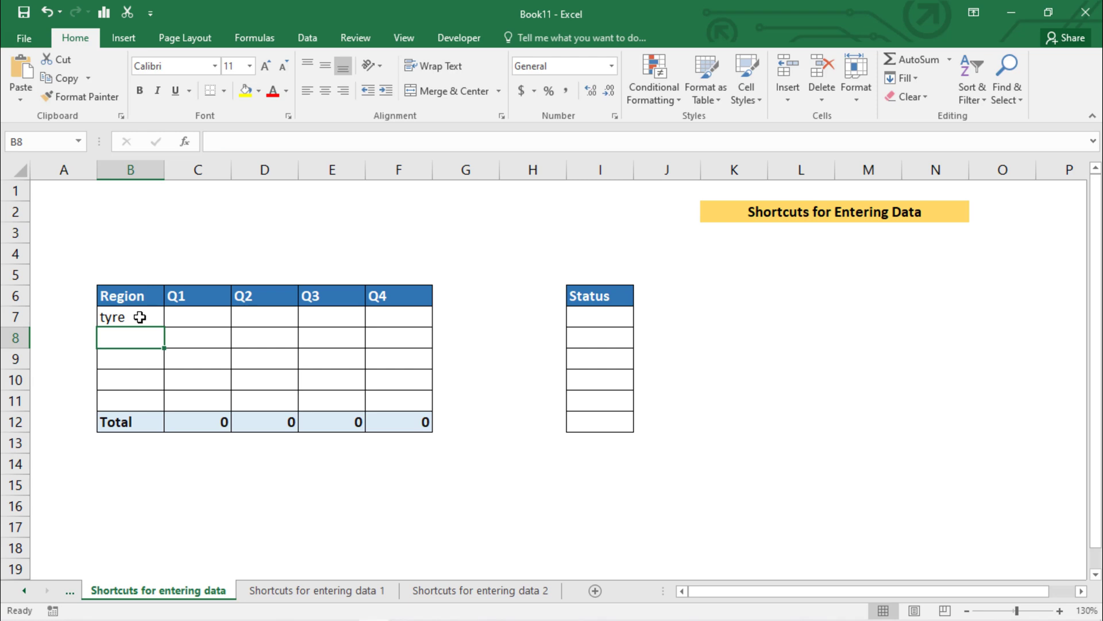
key("Return")
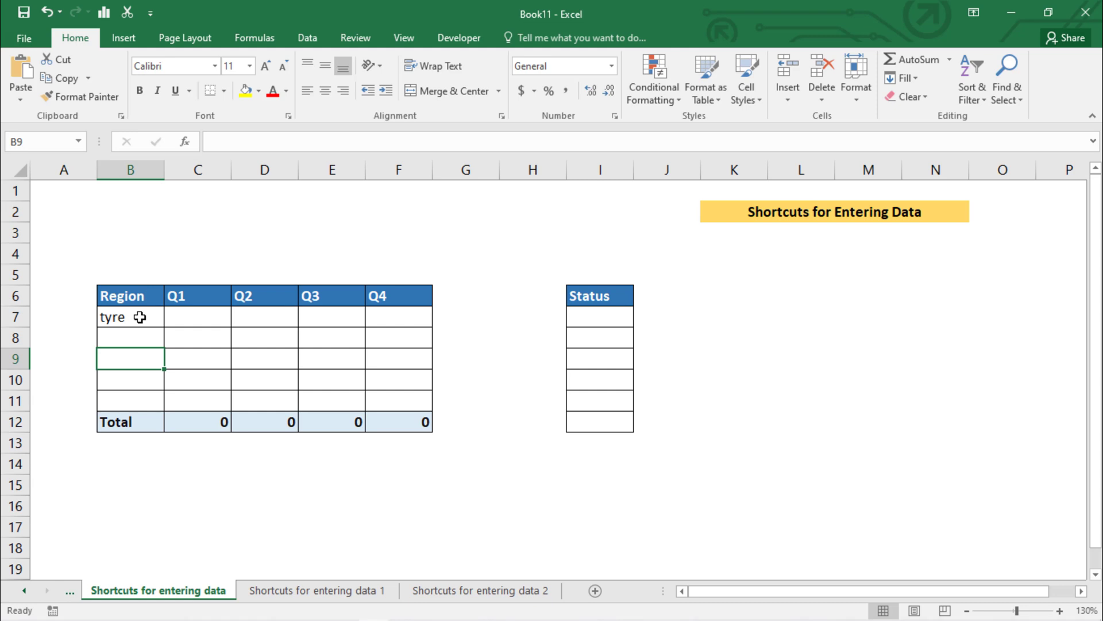
Set the direction in which the selection moves after Enter to Down in the advanced editing options
key("alt+f")
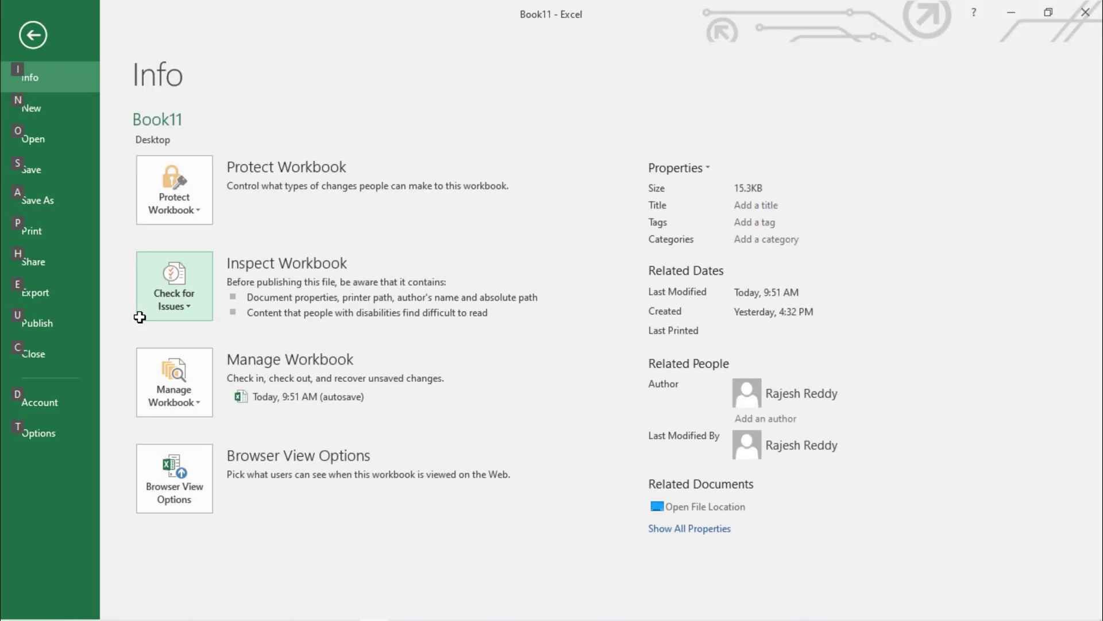
key("t")
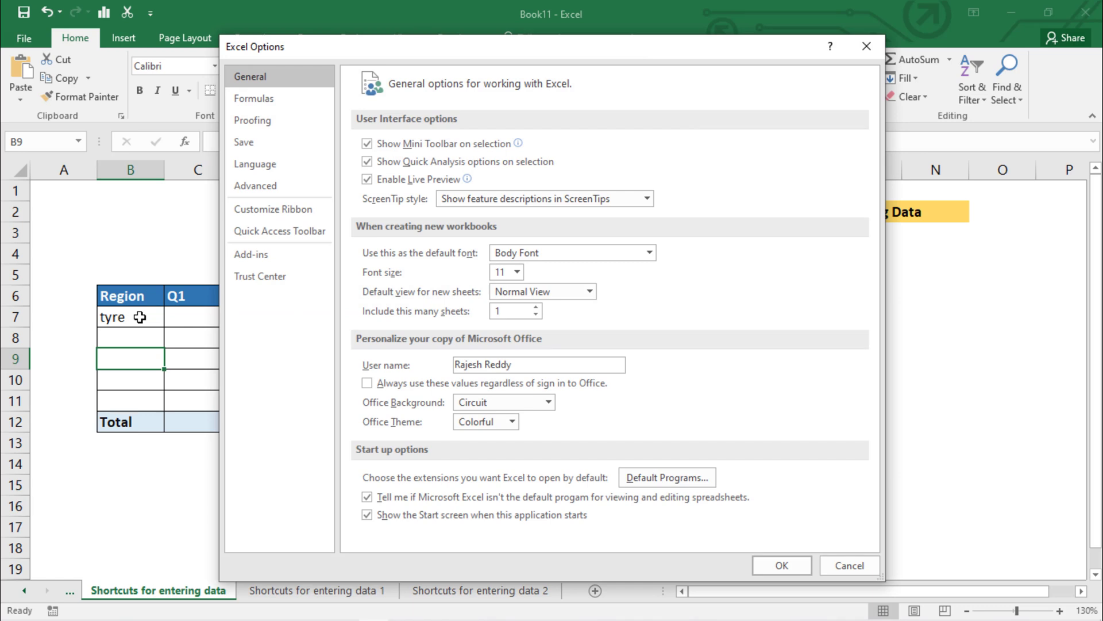
key("a")
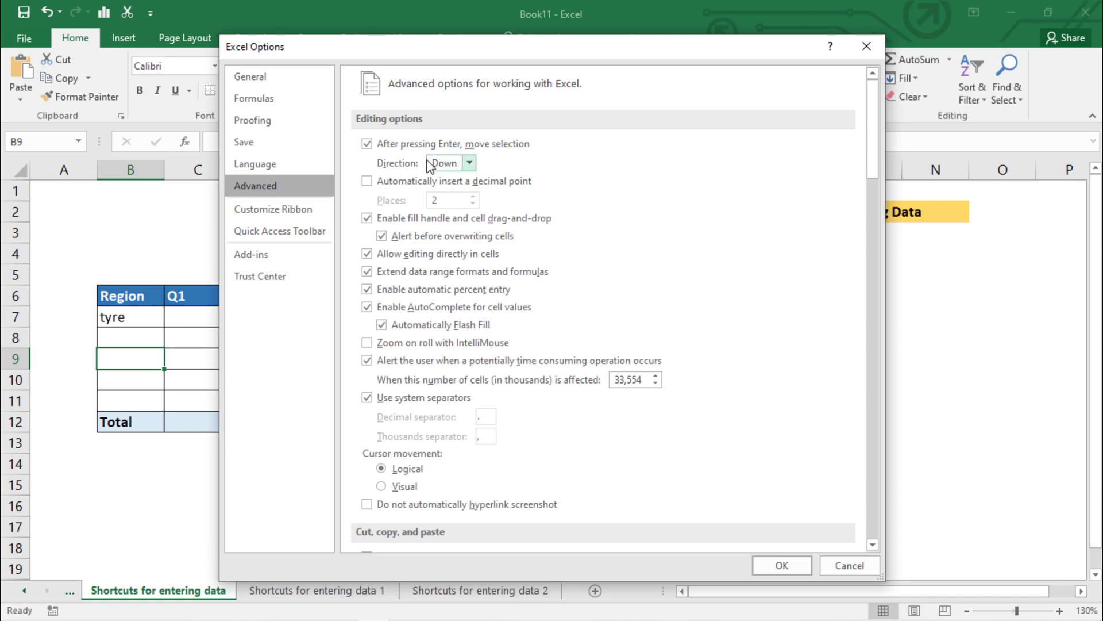
left_click(471, 163)
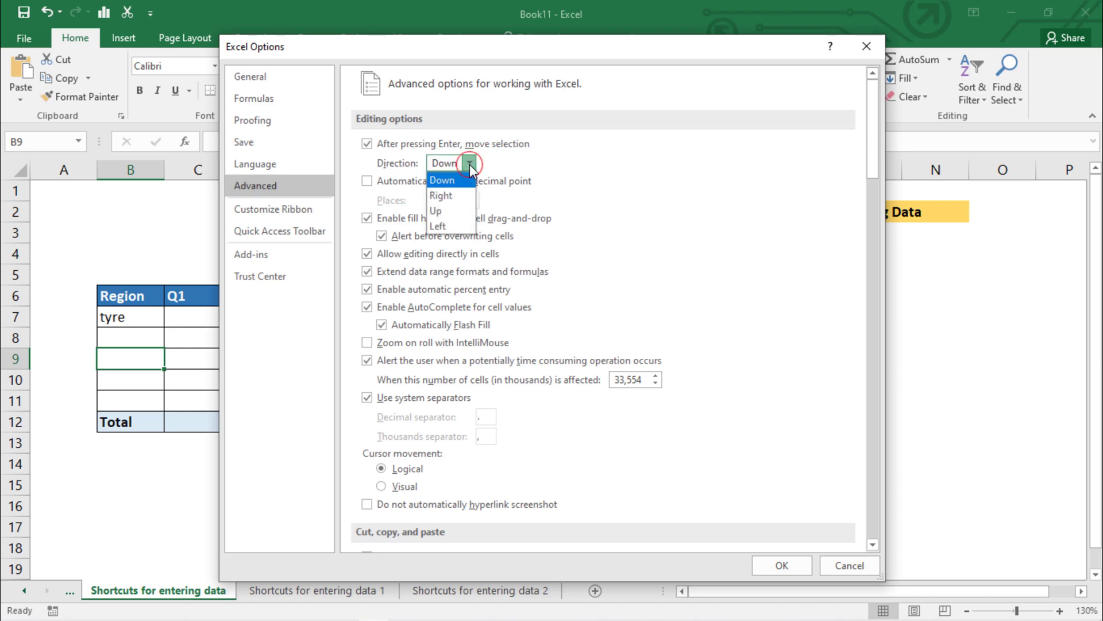
left_click(444, 182)
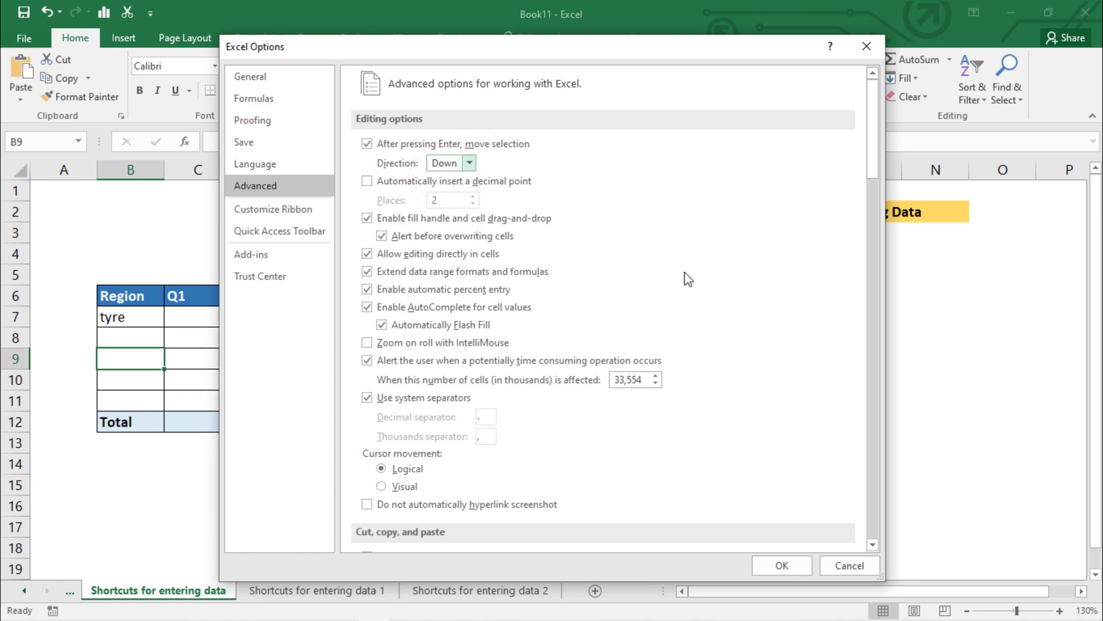
left_click(781, 567)
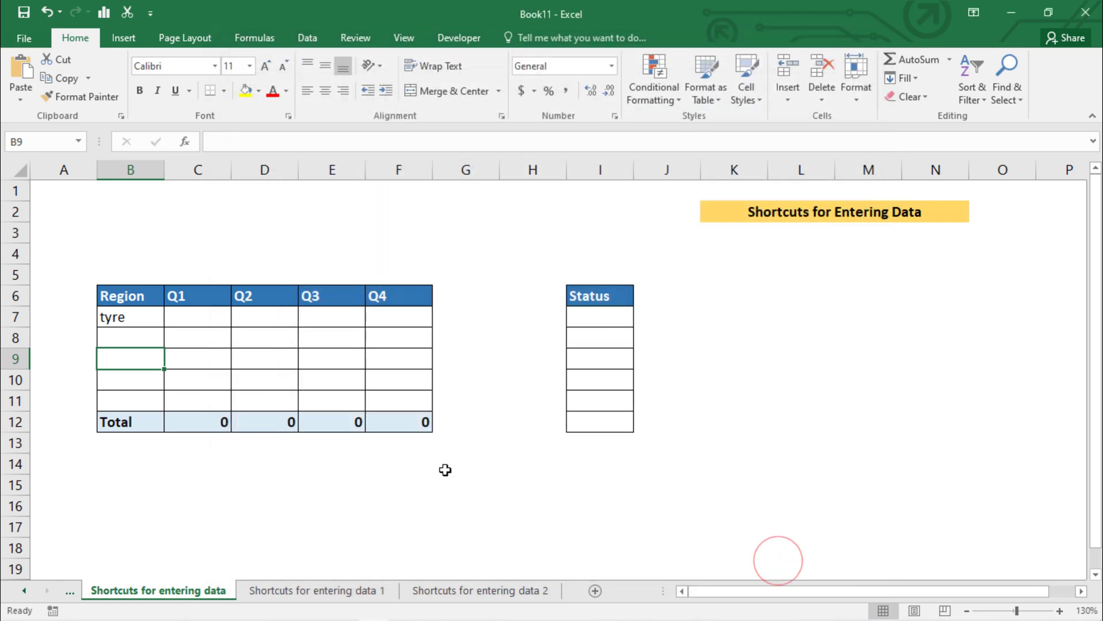
Enter "tyre" in cell B8 of the Region column
left_click(132, 338)
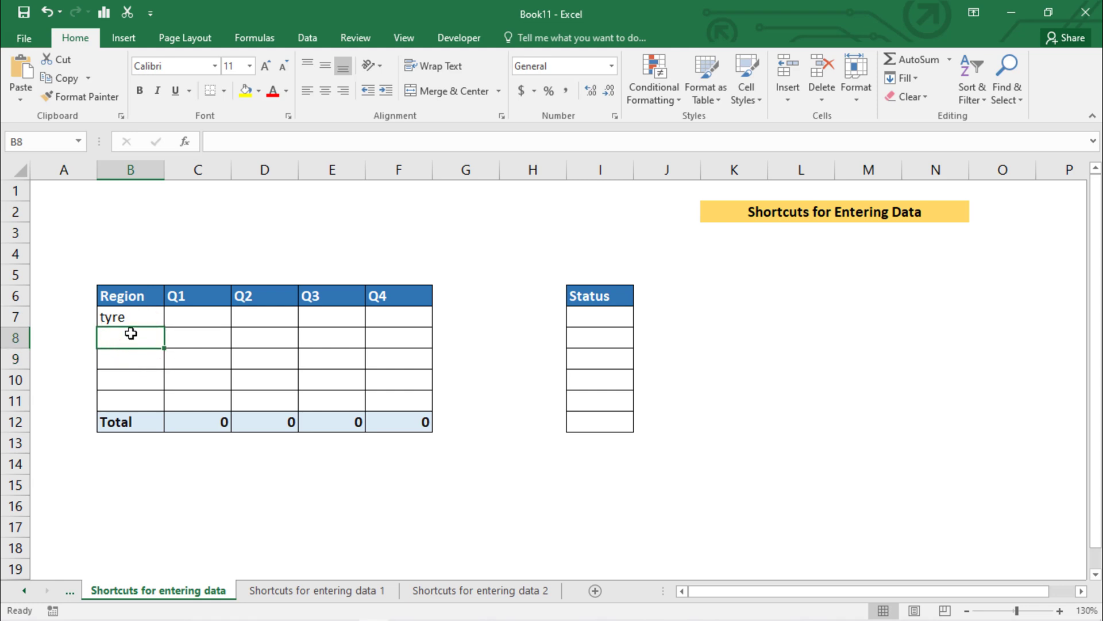
type("tyre")
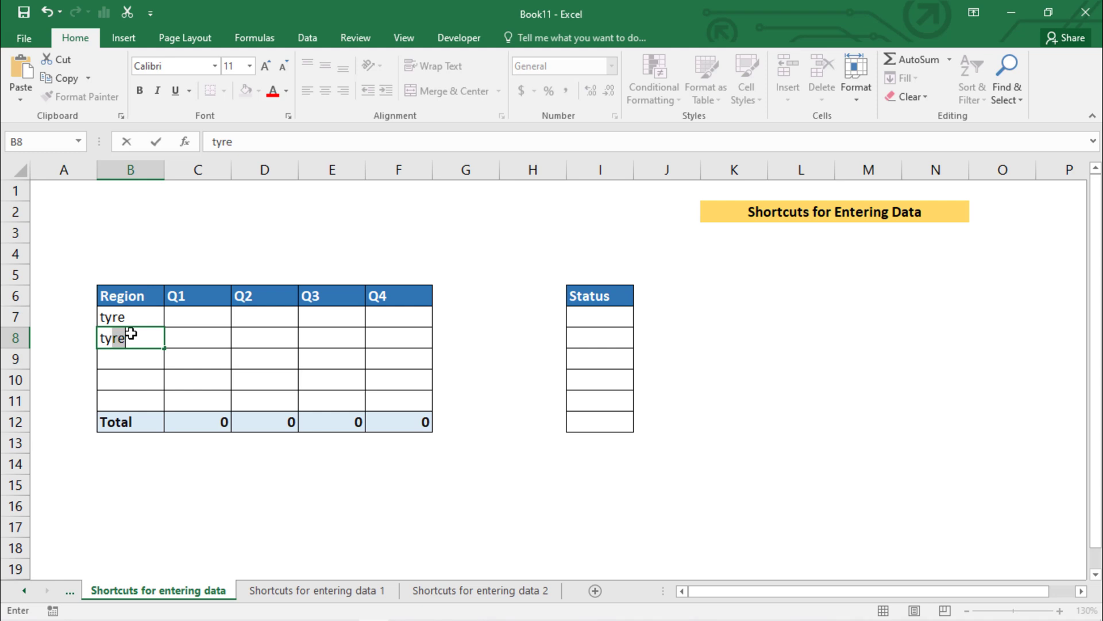
key("Return")
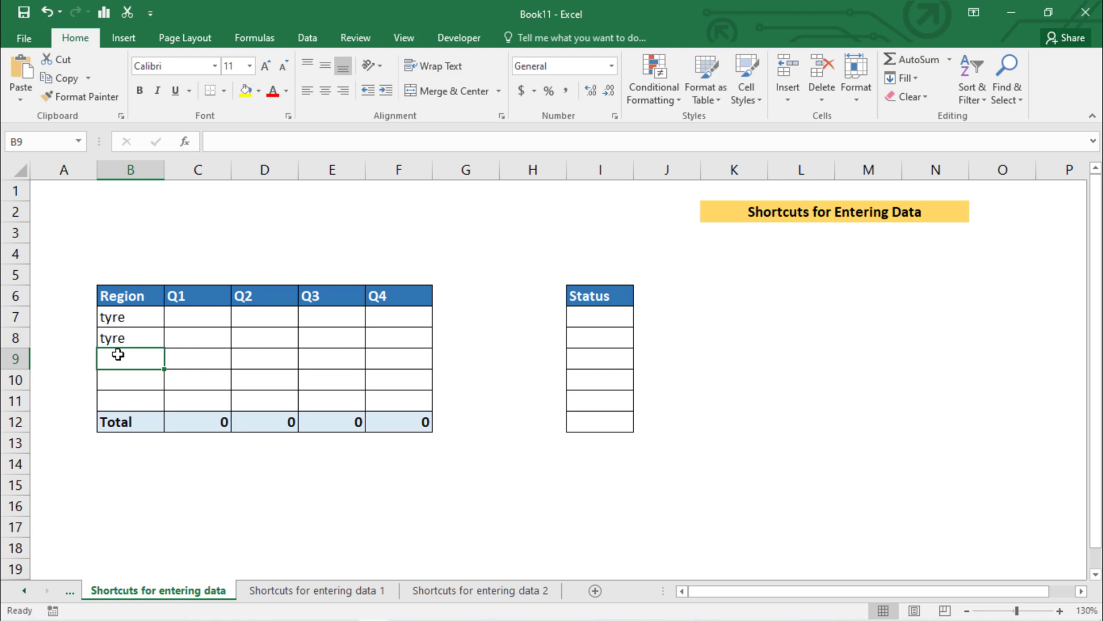
Enter "gfdfdh" in cell C9 under Q1 and advance to the next cell in the row
key("Tab")
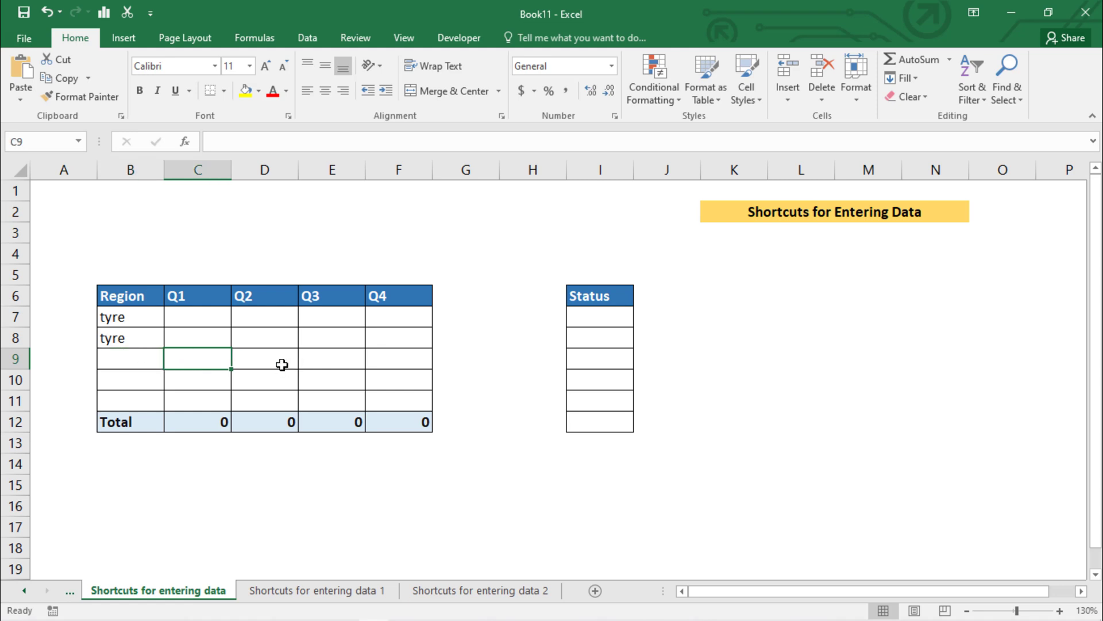
double_click(184, 357)
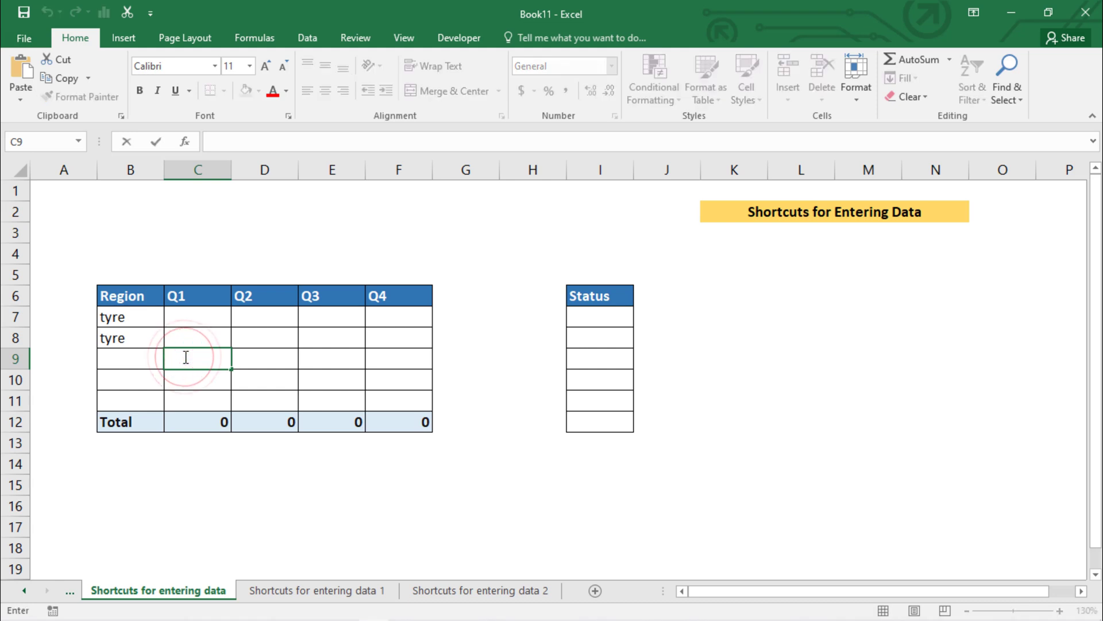
type("gfdfdh")
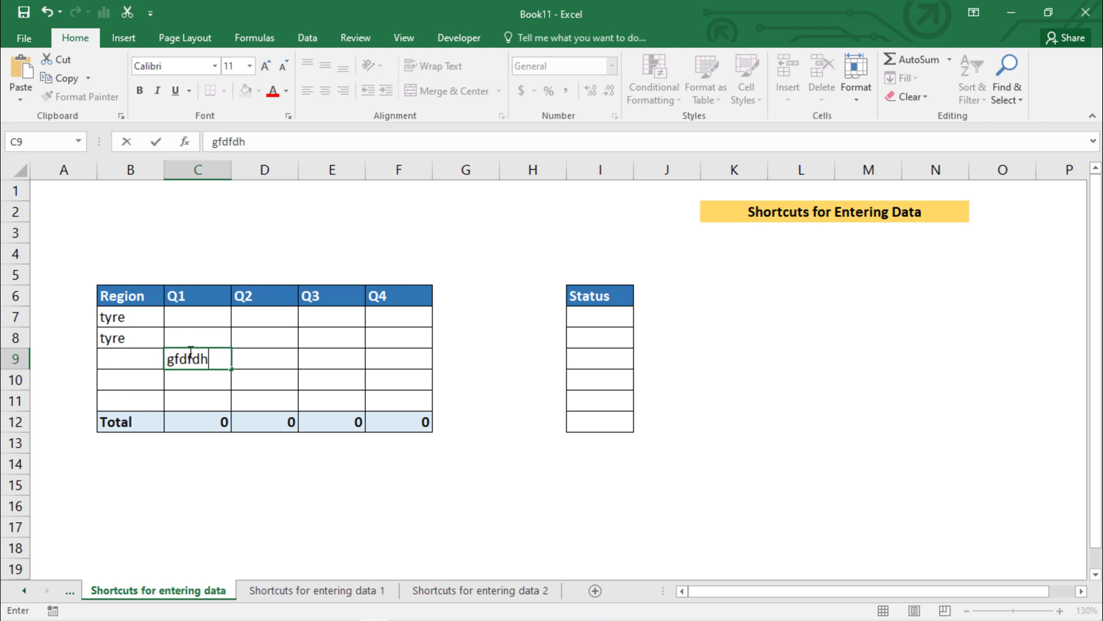
key("Tab")
Step the active cell backward along row 9 from E9 to B9
left_click(310, 355)
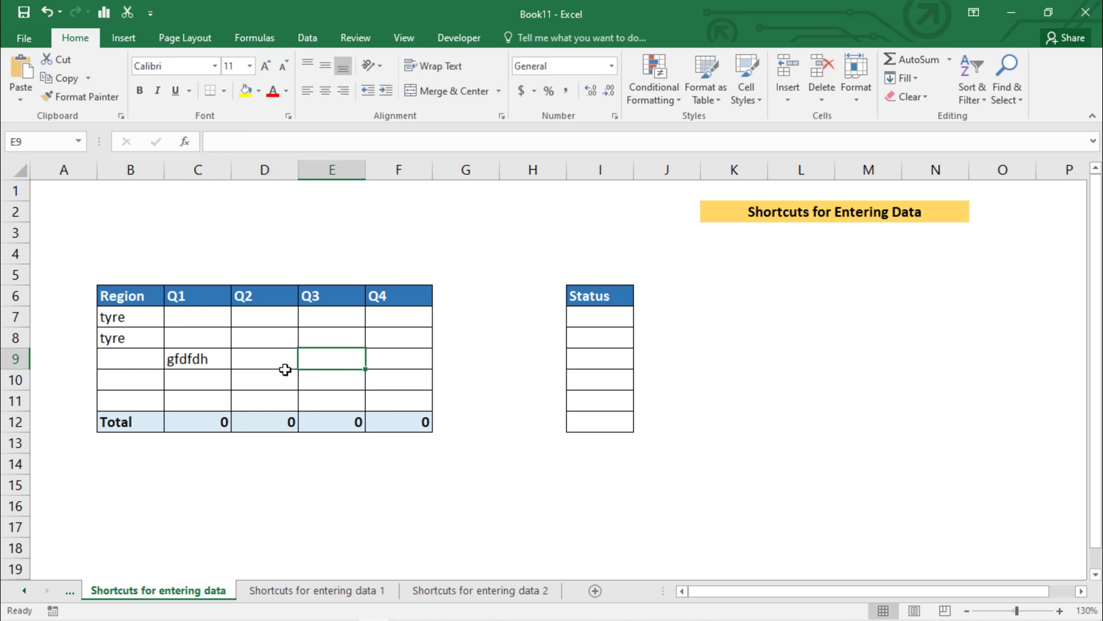
key("shift+Tab")
key("shift+Tab")
key("shift+Tab")
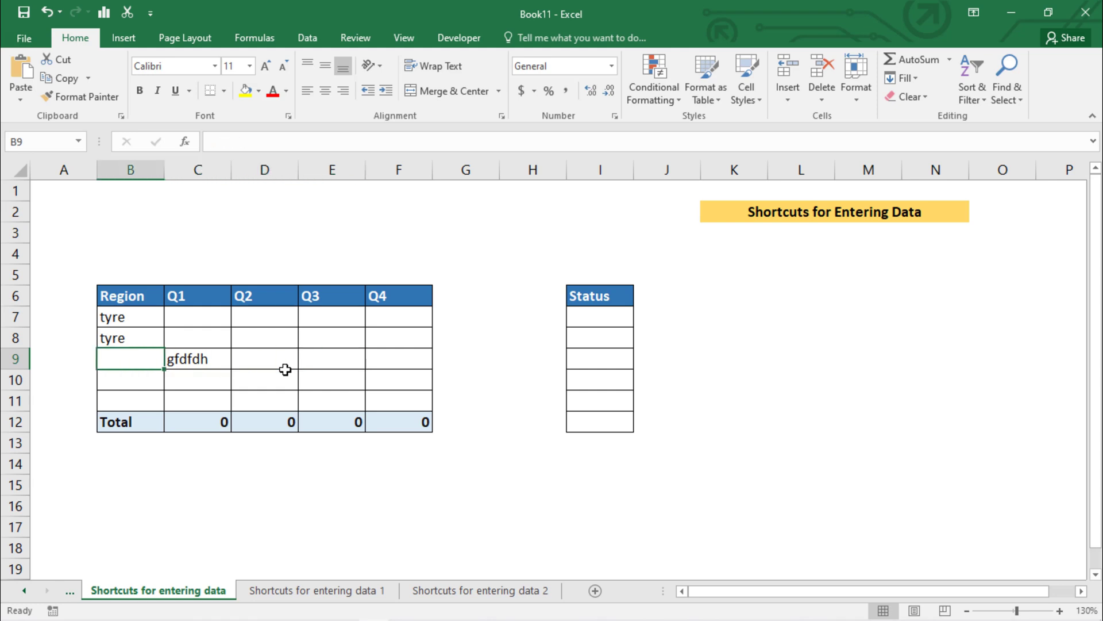
Step the active cell upward through the Q2 column from D11 to D8
left_click(264, 398)
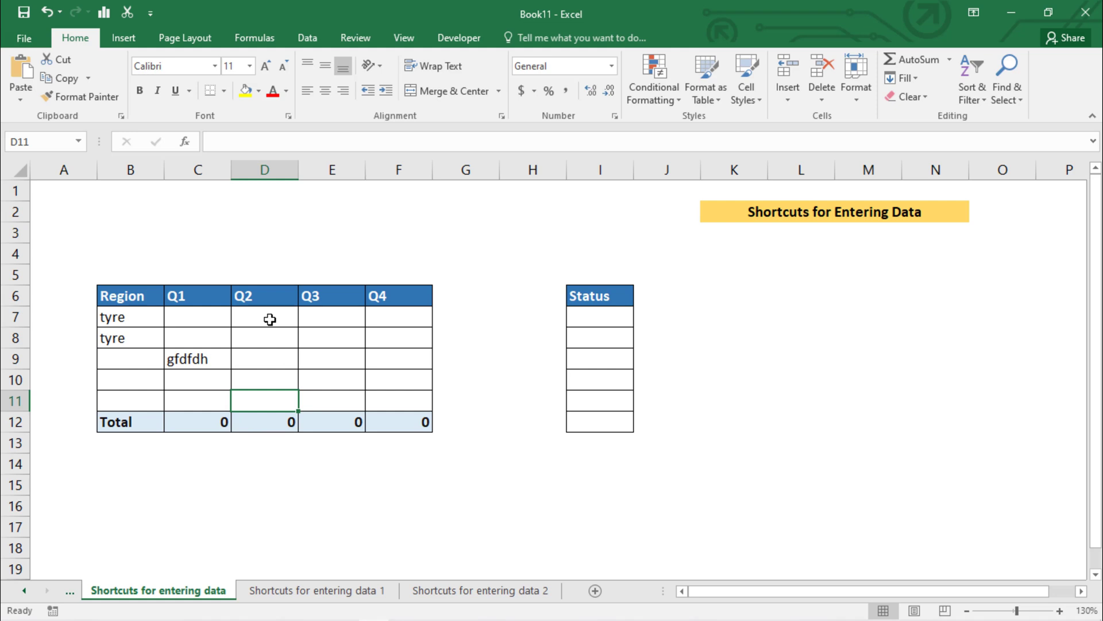
key("shift+Return")
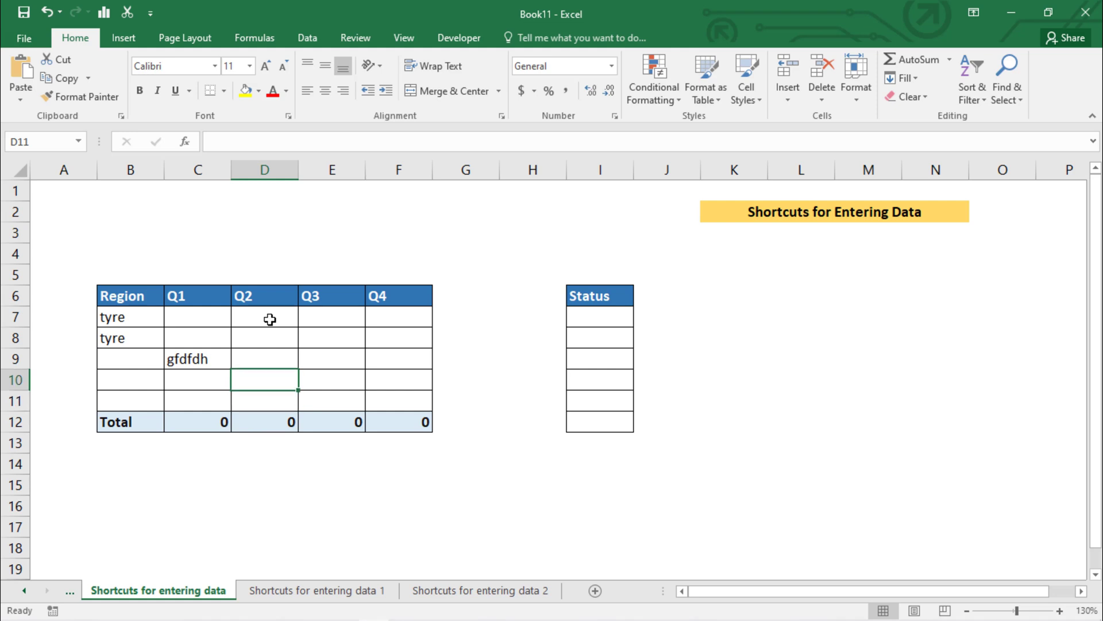
key("shift+Return")
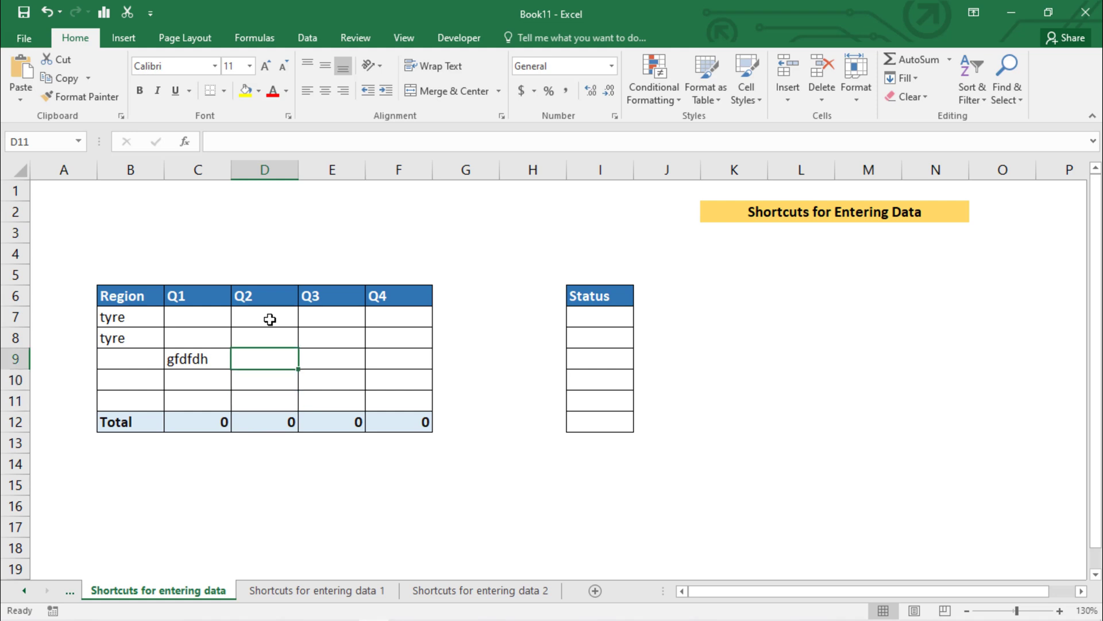
key("shift+Return")
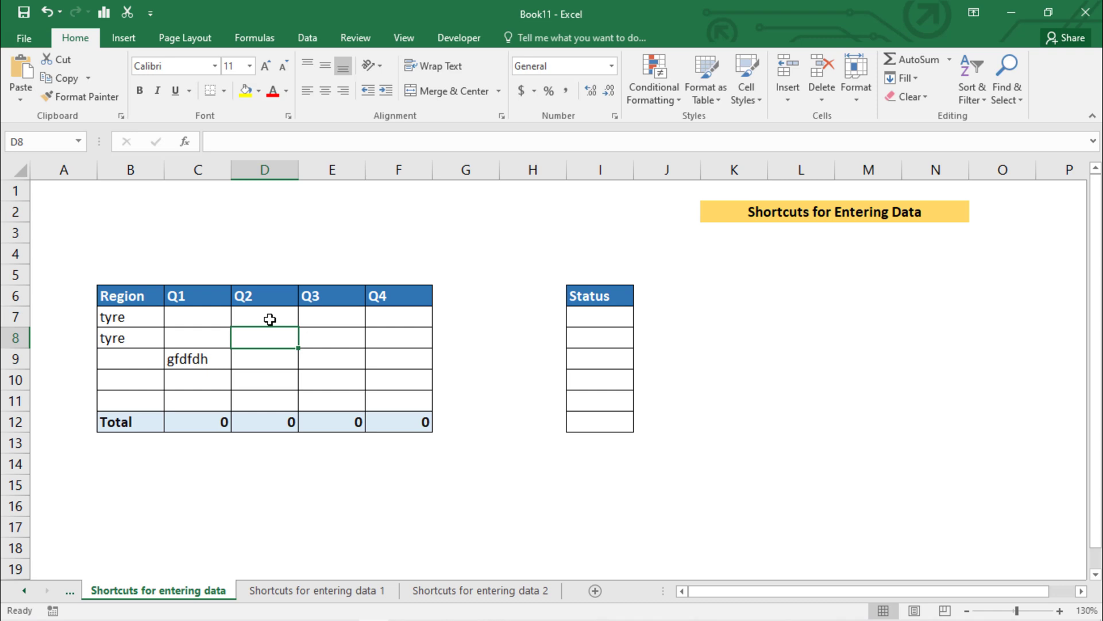
Fill all cells of the range D10:F11 with "trtr" in a single entry
left_click(256, 381)
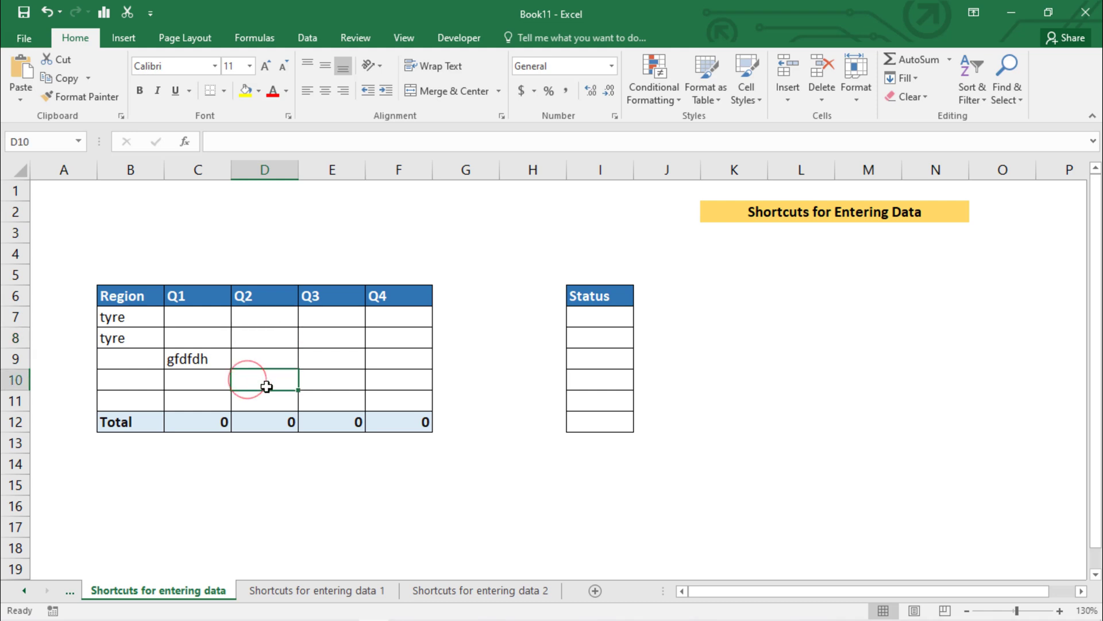
left_click_drag(267, 387, 387, 394)
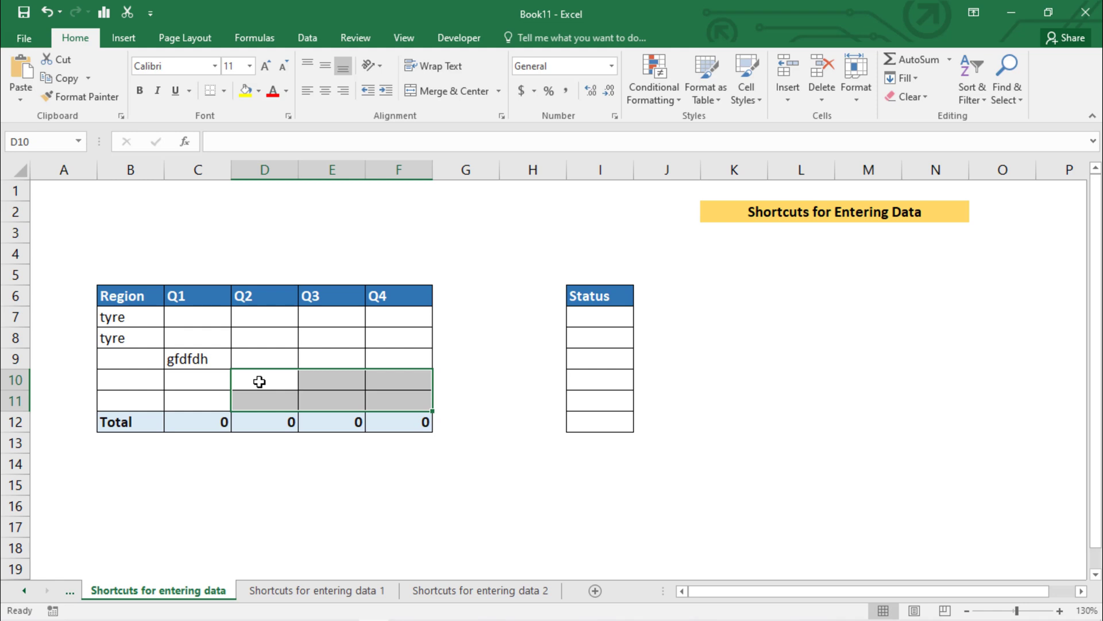
type("trtr")
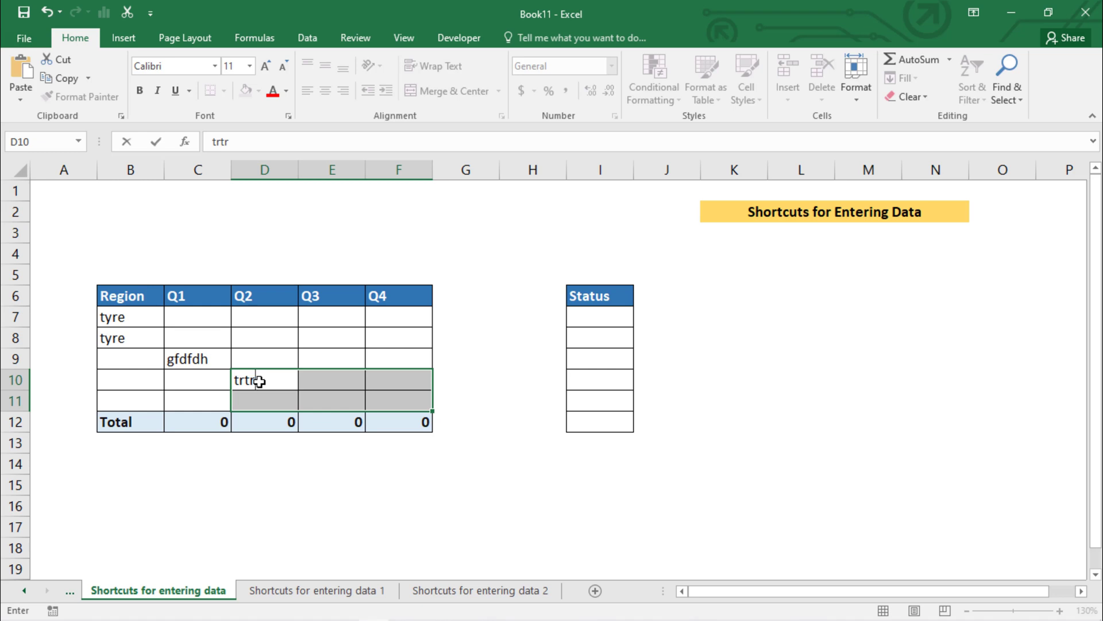
key("ctrl+Return")
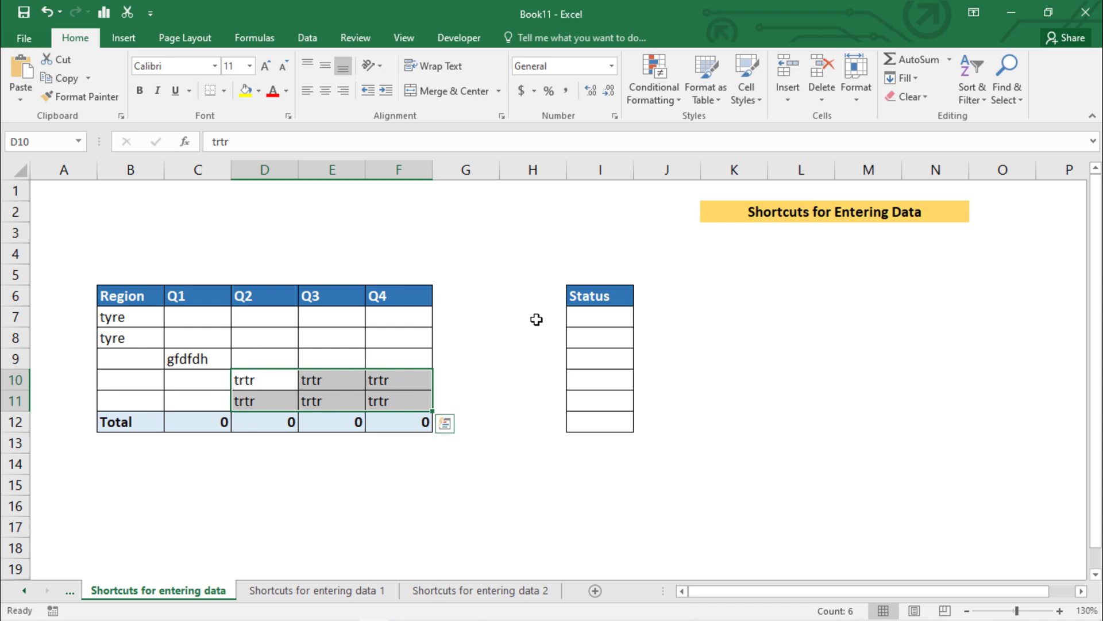
Fill the Status cells I7:I12 with "ok" in a single entry
left_click_drag(588, 316, 594, 425)
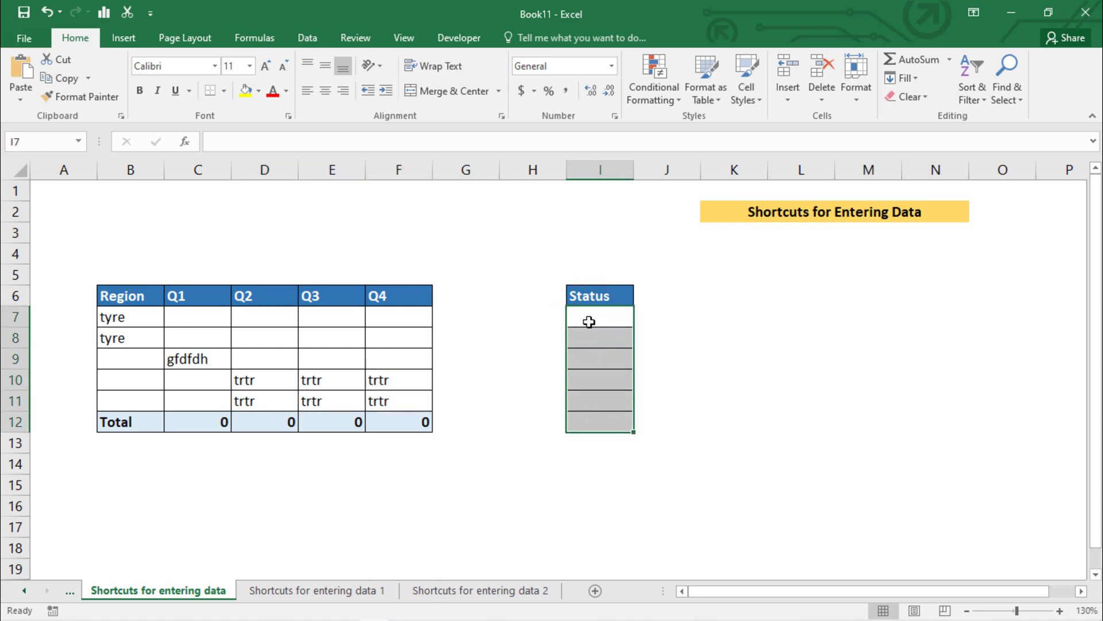
type("ok")
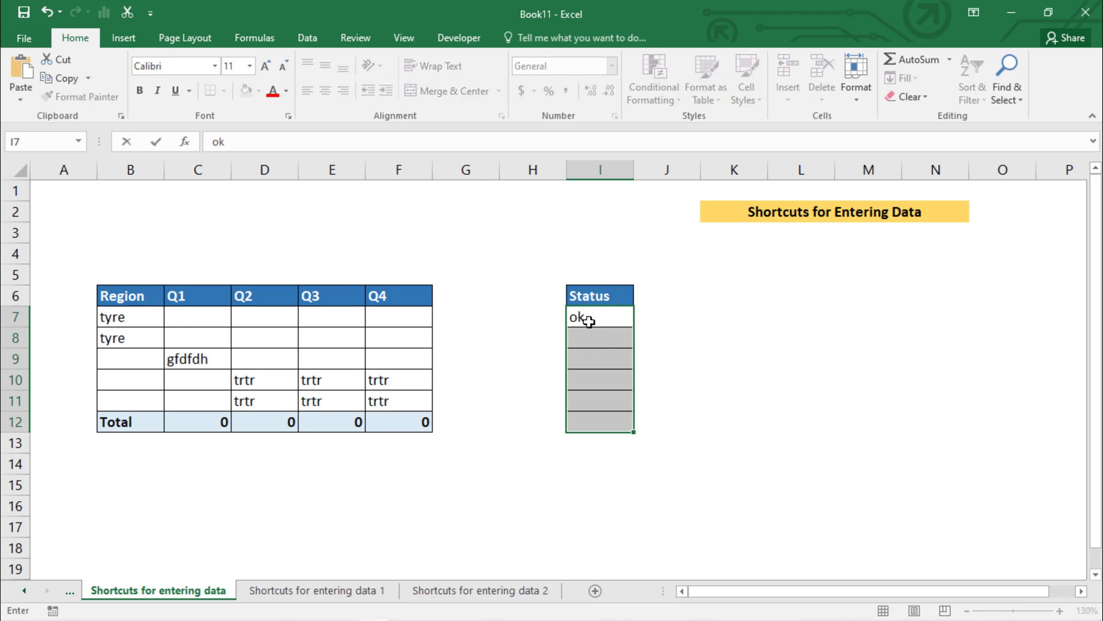
key("ctrl+Return")
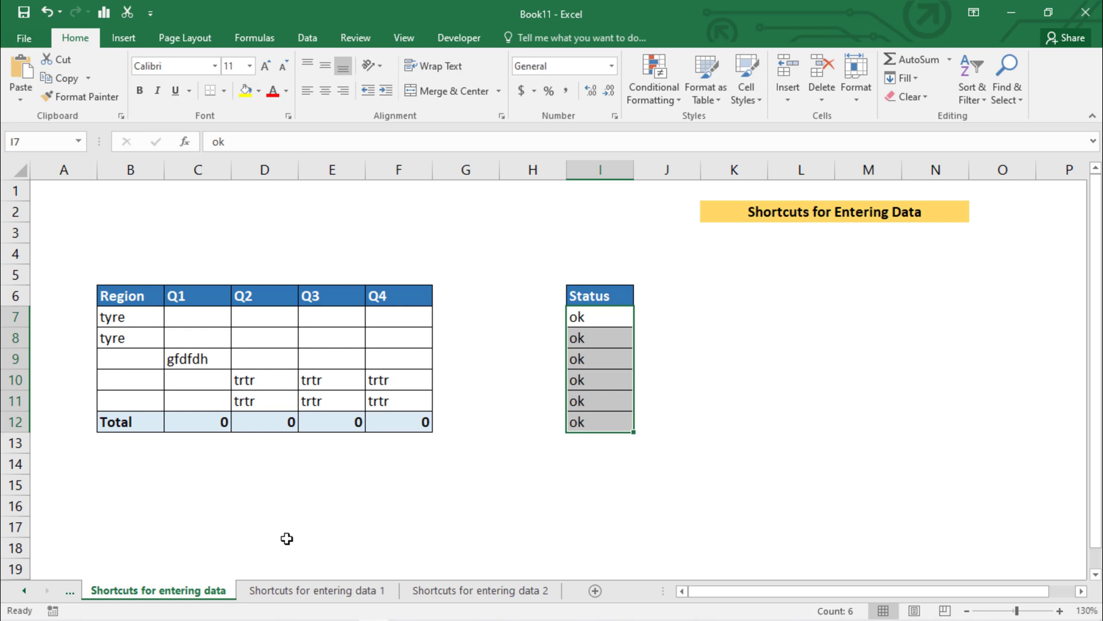
On the "Shortcuts for entering data 1" sheet, copy the genre "Alternative" from B4 down into cells B5 and B6
left_click(291, 592)
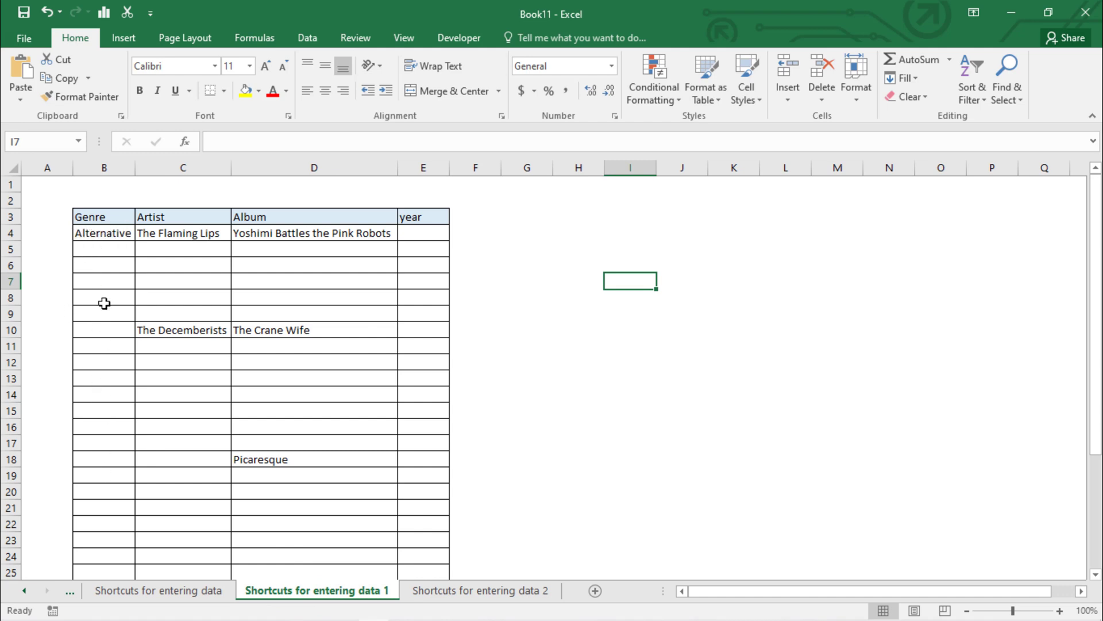
left_click(97, 236)
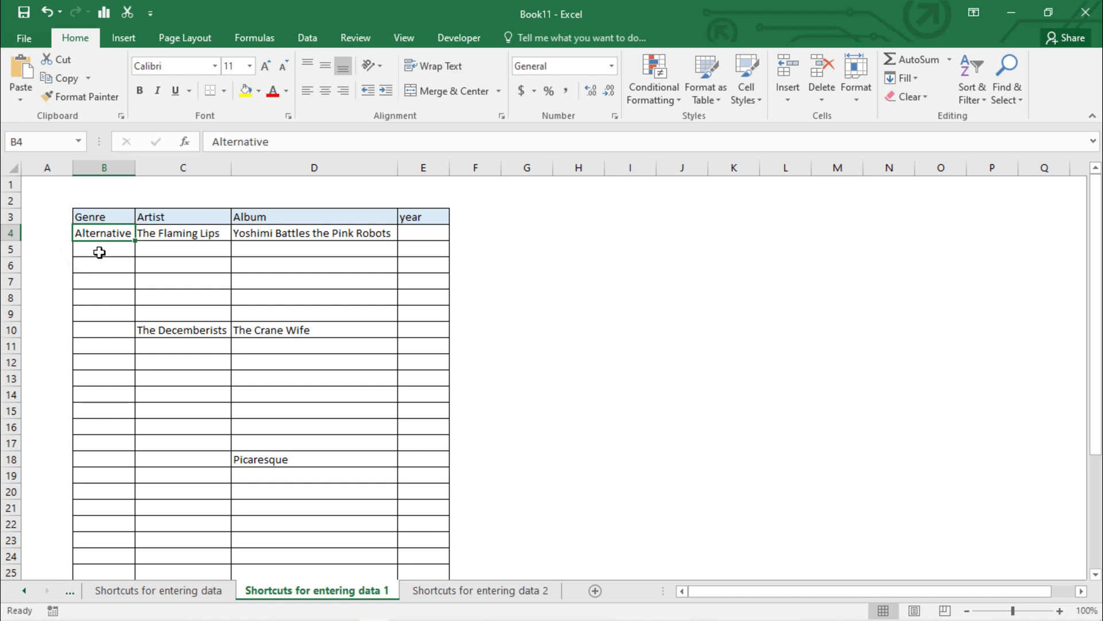
left_click(99, 252)
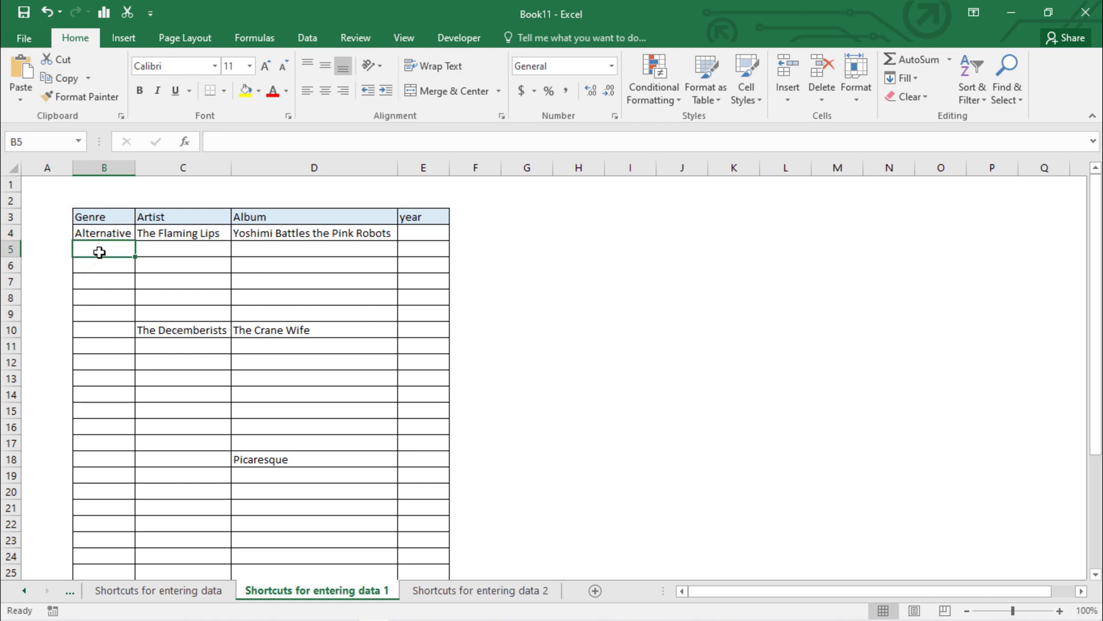
key("ctrl+d")
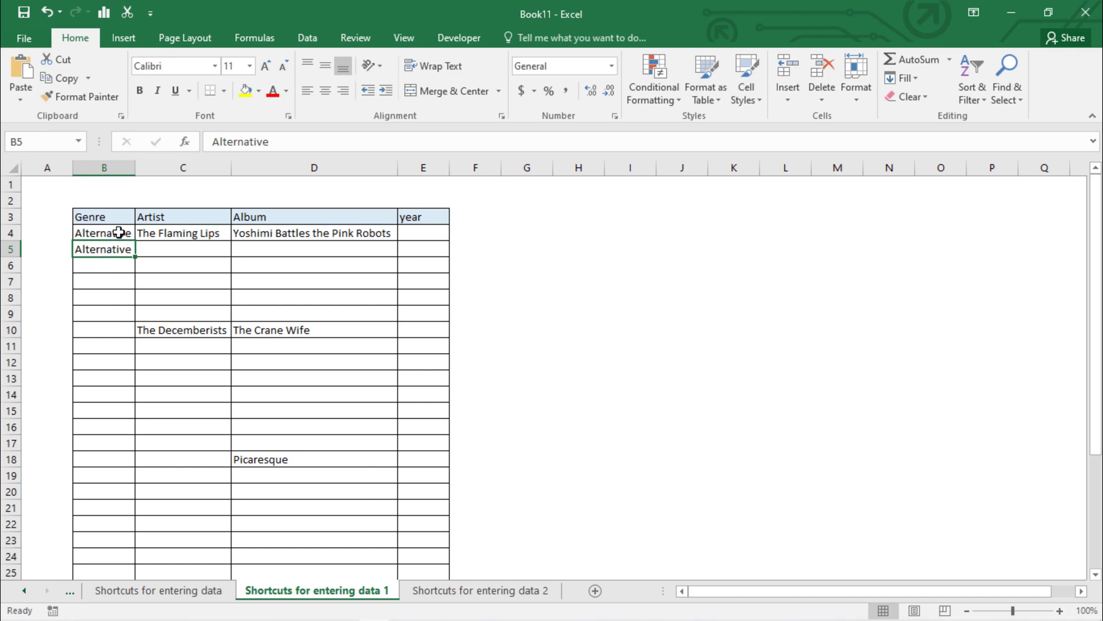
left_click(102, 269)
key("ctrl+d")
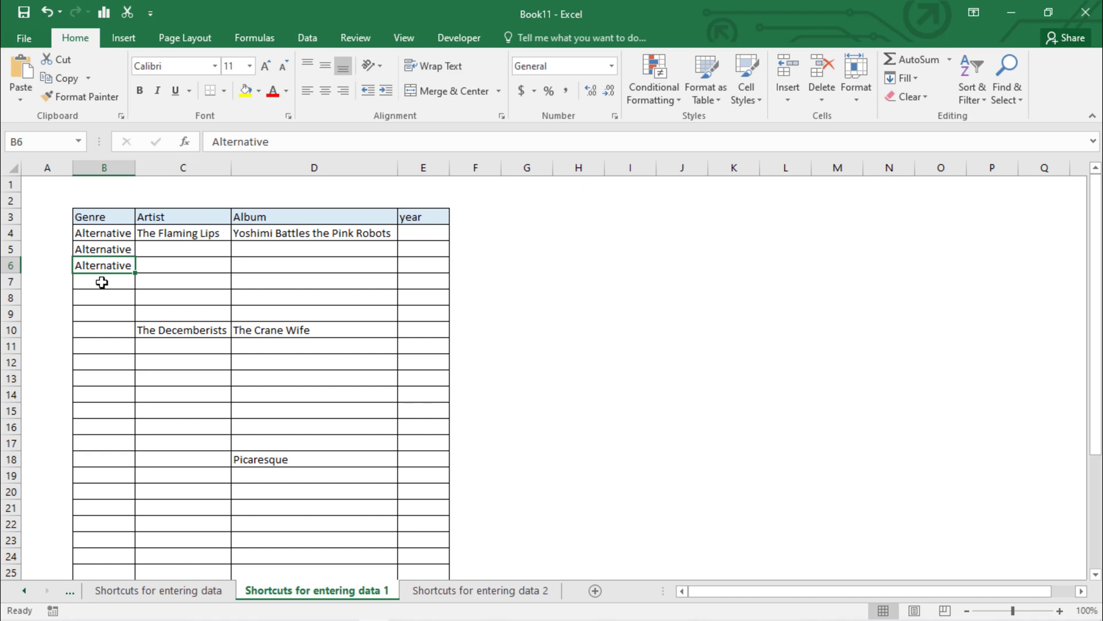
Fill the genre "Alternative" from B6 down through cell B12
left_click_drag(102, 282, 107, 377)
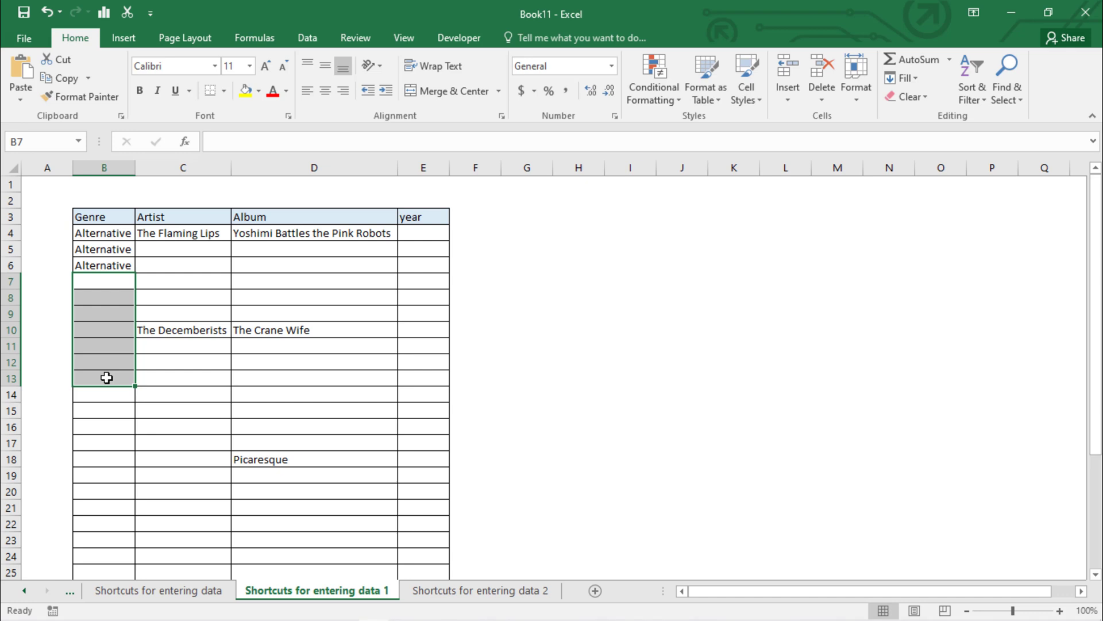
left_click_drag(98, 266, 101, 368)
key("ctrl+d")
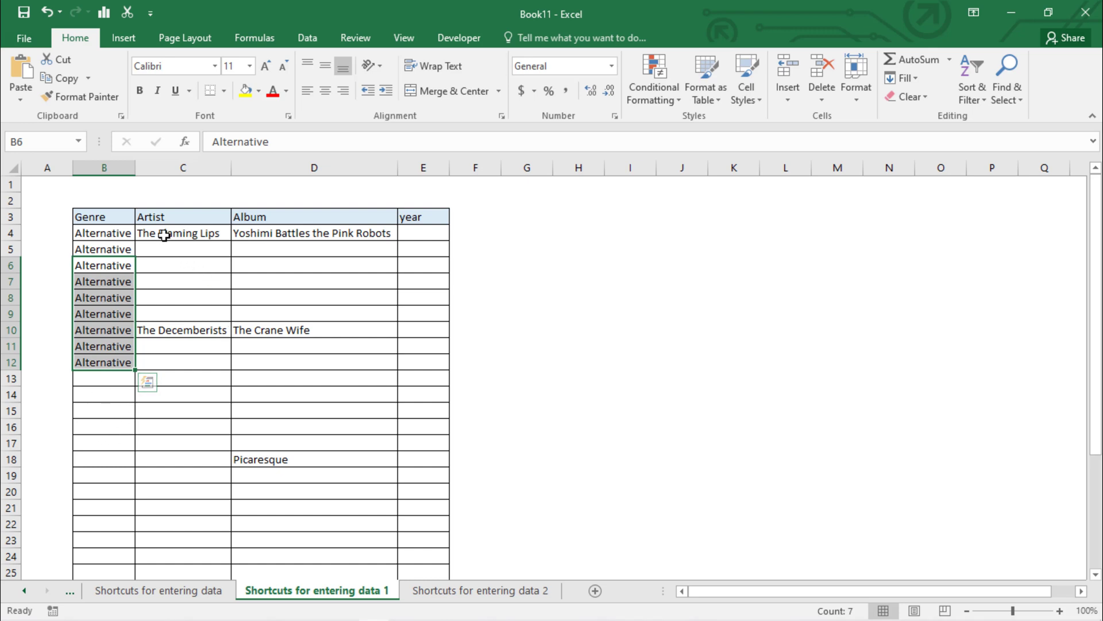
Fill the artist "The Flaming Lips" from C4 down through cell C9
left_click_drag(163, 235, 167, 318)
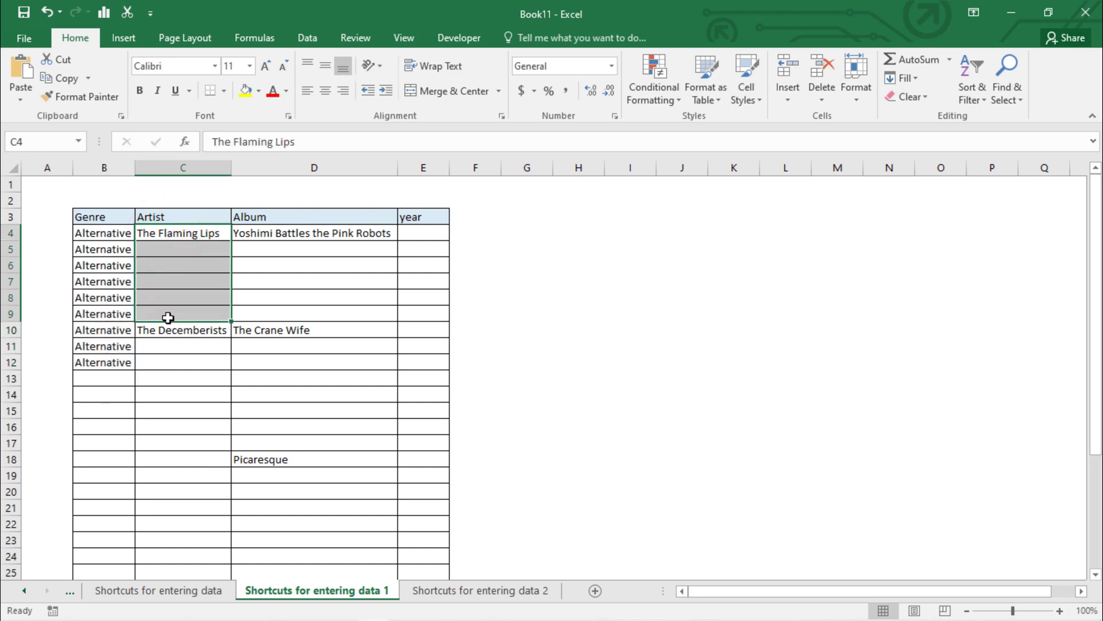
key("ctrl+d")
left_click(329, 275)
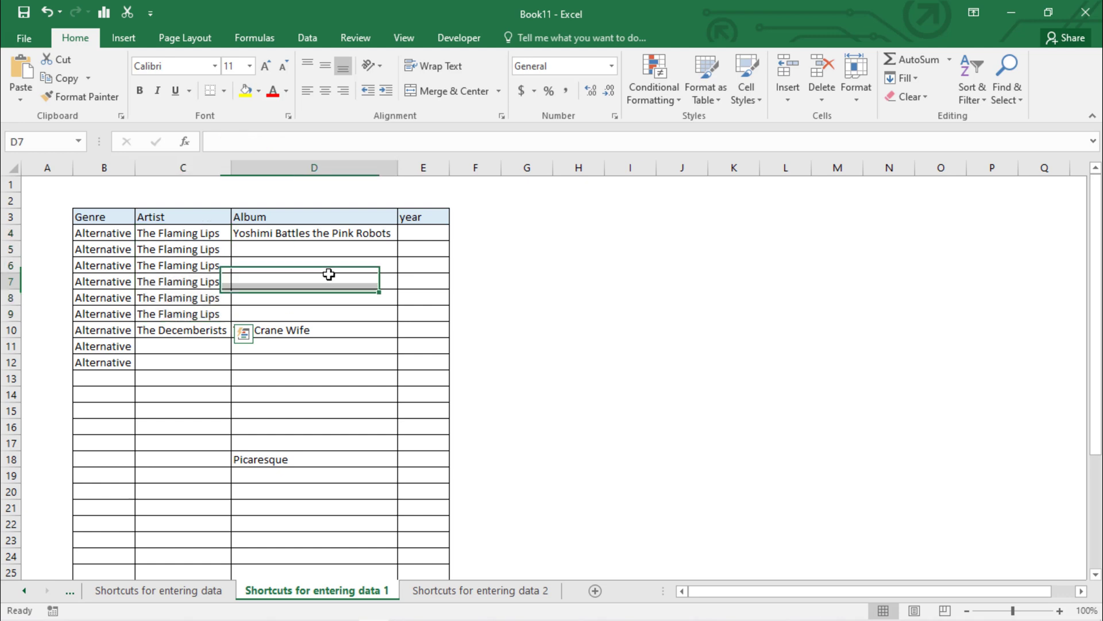
Enter 2002 as the year in E4 for the album "Yoshimi Battles the Pink Robots"
left_click(409, 235)
type("20")
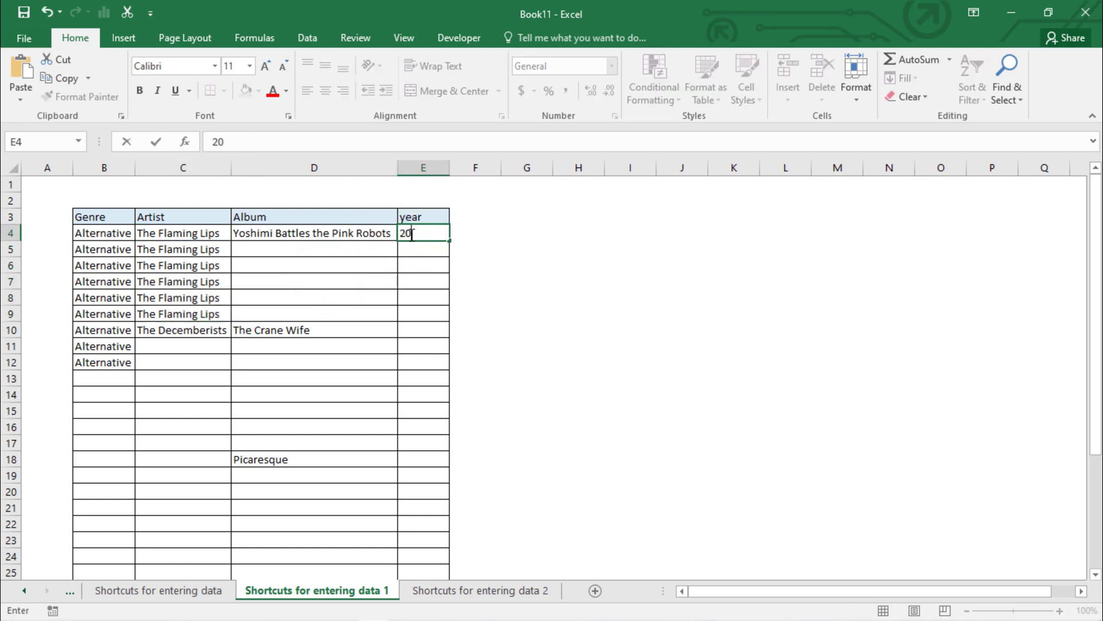
type("02")
left_click(351, 282)
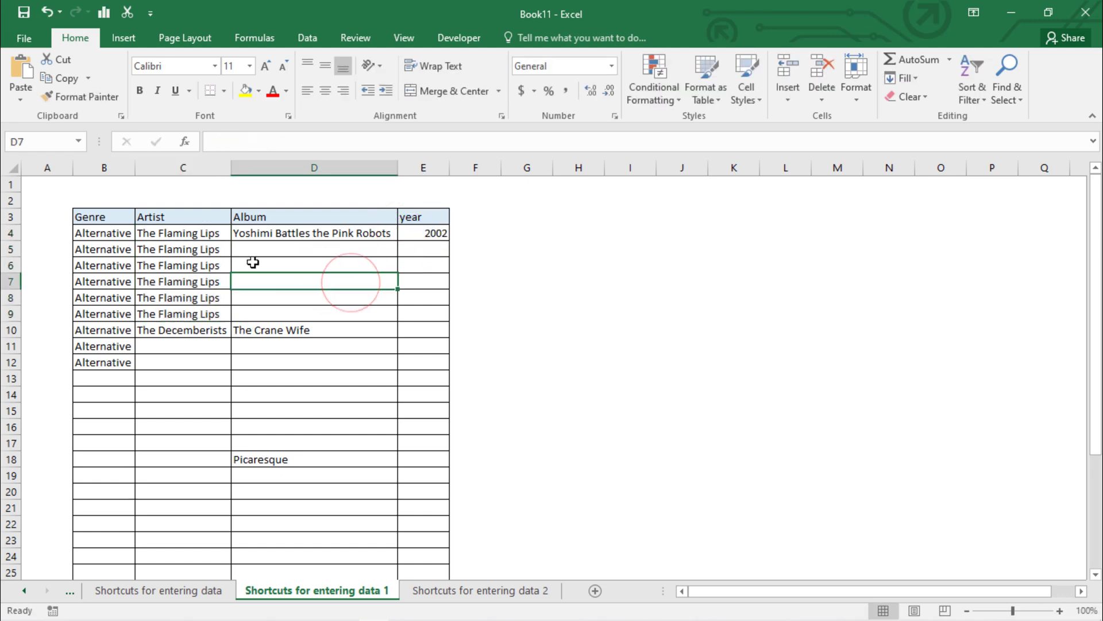
left_click(248, 234)
left_click_drag(248, 234, 432, 313)
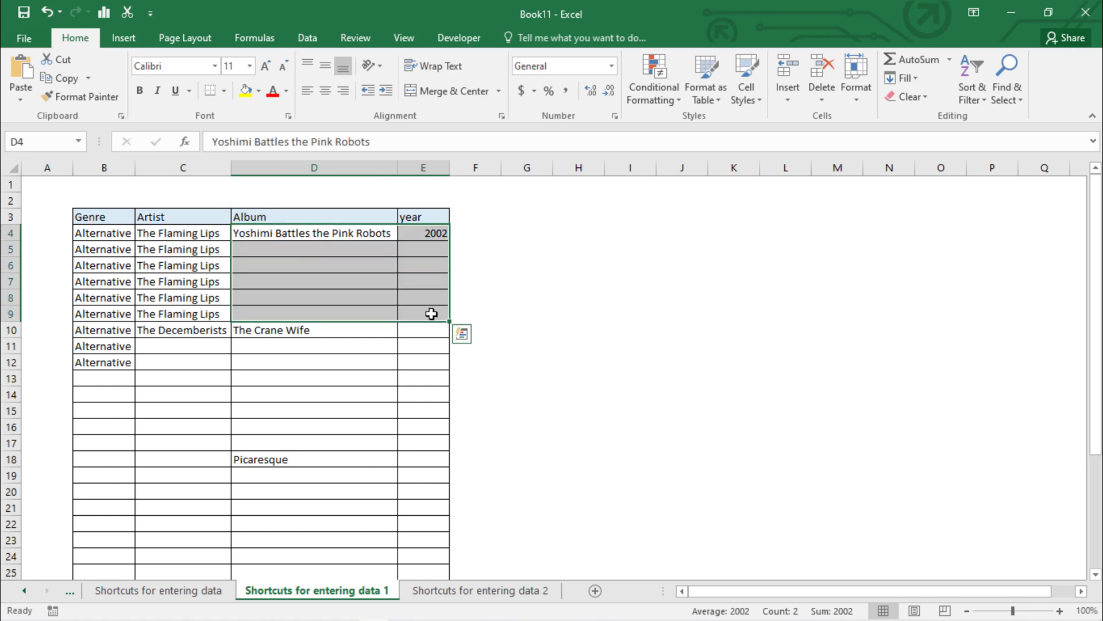
key("ctrl+q")
left_click(428, 301)
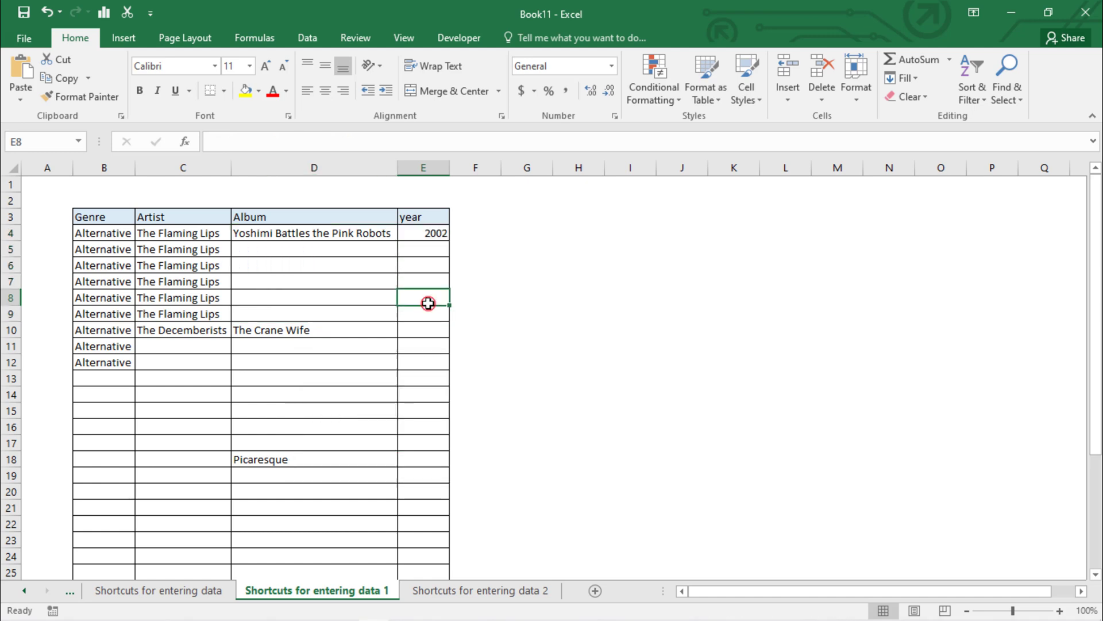
Fill the album title and year from D4:E4 down through row 9 in a single operation
left_click_drag(277, 233, 430, 311)
key("ctrl+d")
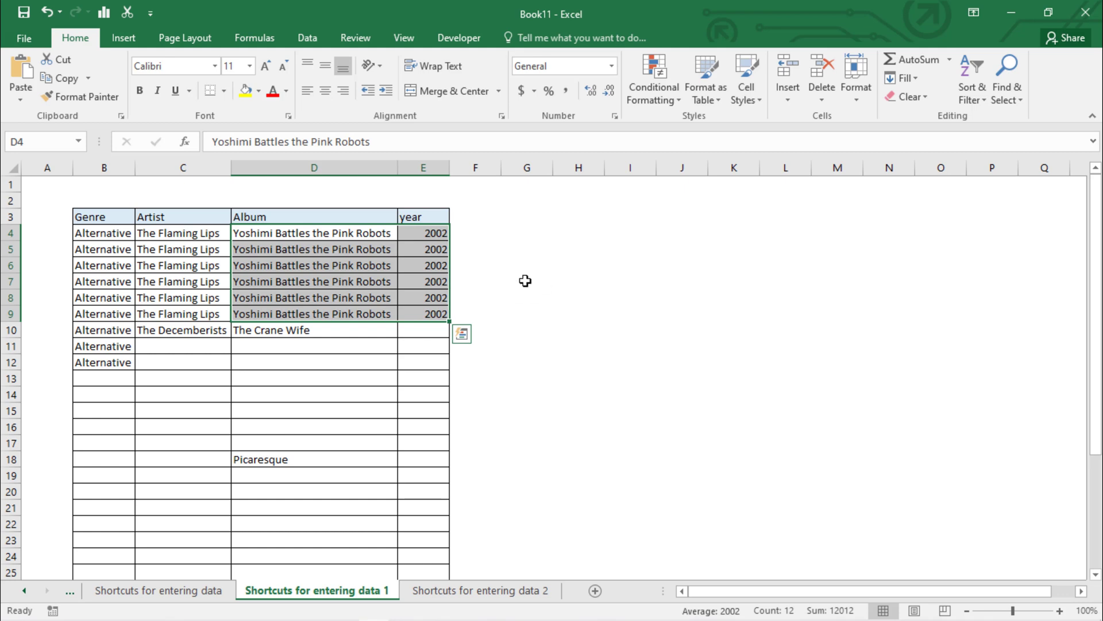
On the "Shortcuts for entering data 2" sheet, fill the empty Forecast cells E5, E8 and E11 with the Actual values from the same rows
left_click(482, 592)
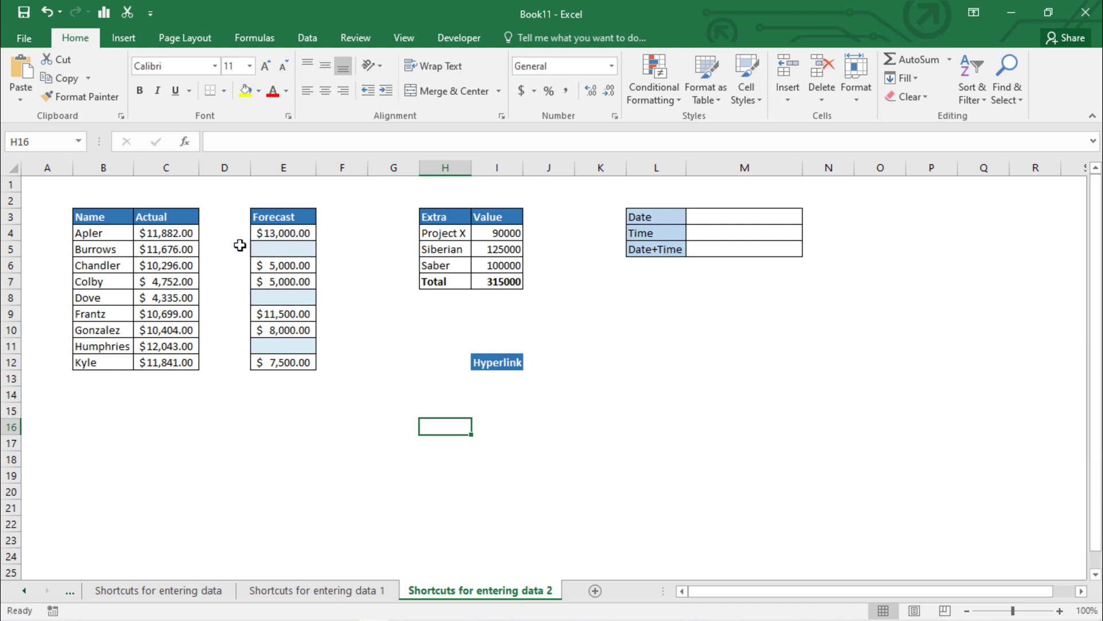
left_click(166, 248)
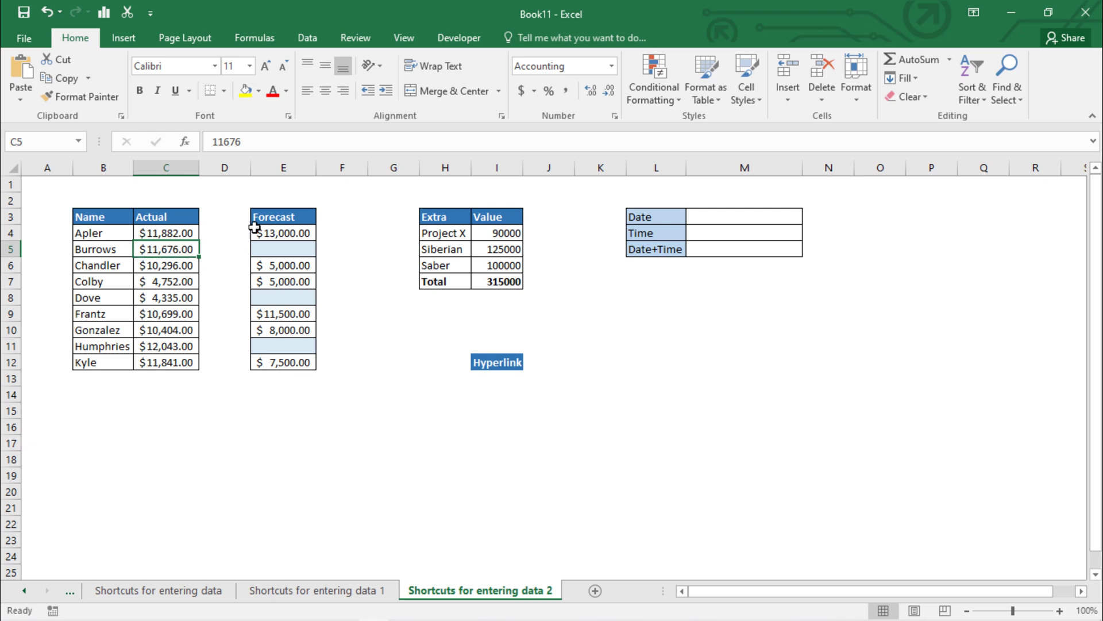
key("ctrl+c")
left_click(274, 248)
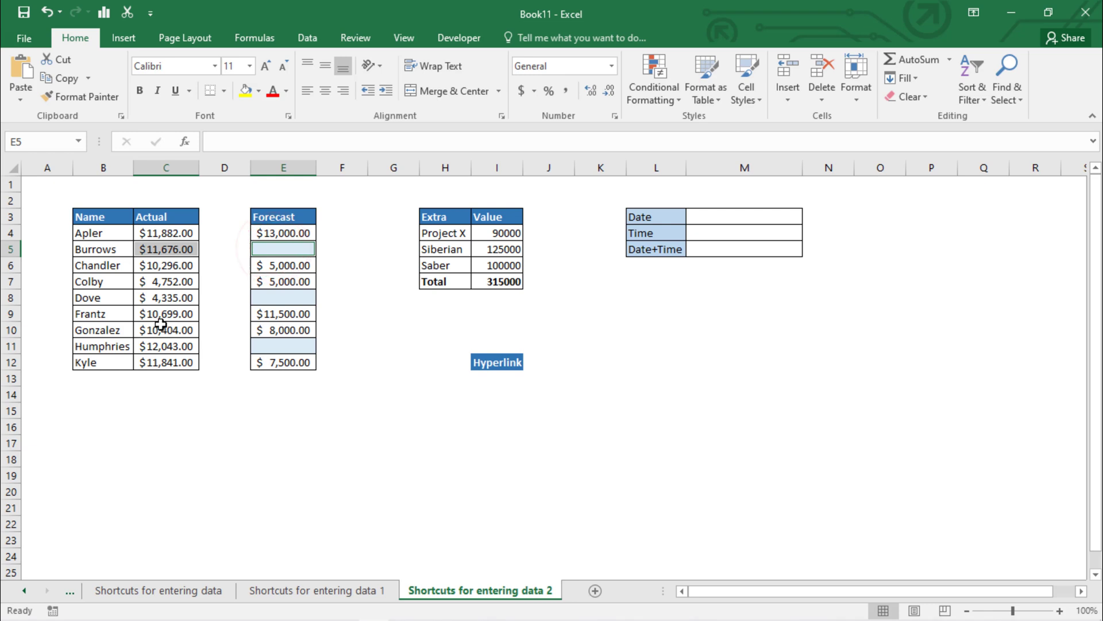
left_click(161, 298, "ctrl")
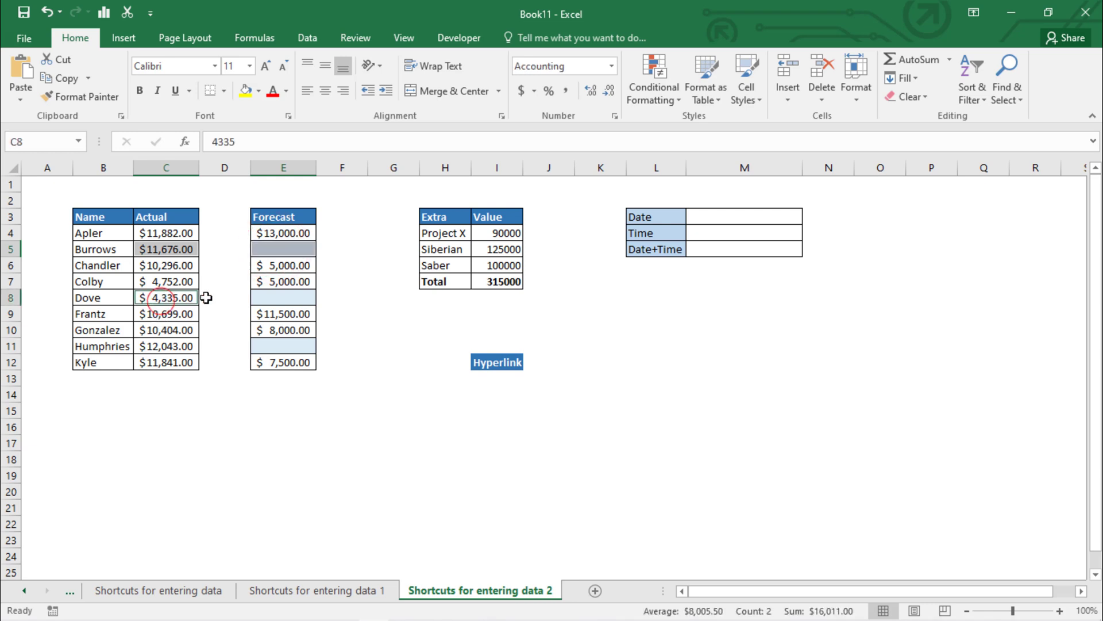
left_click(284, 297, "ctrl")
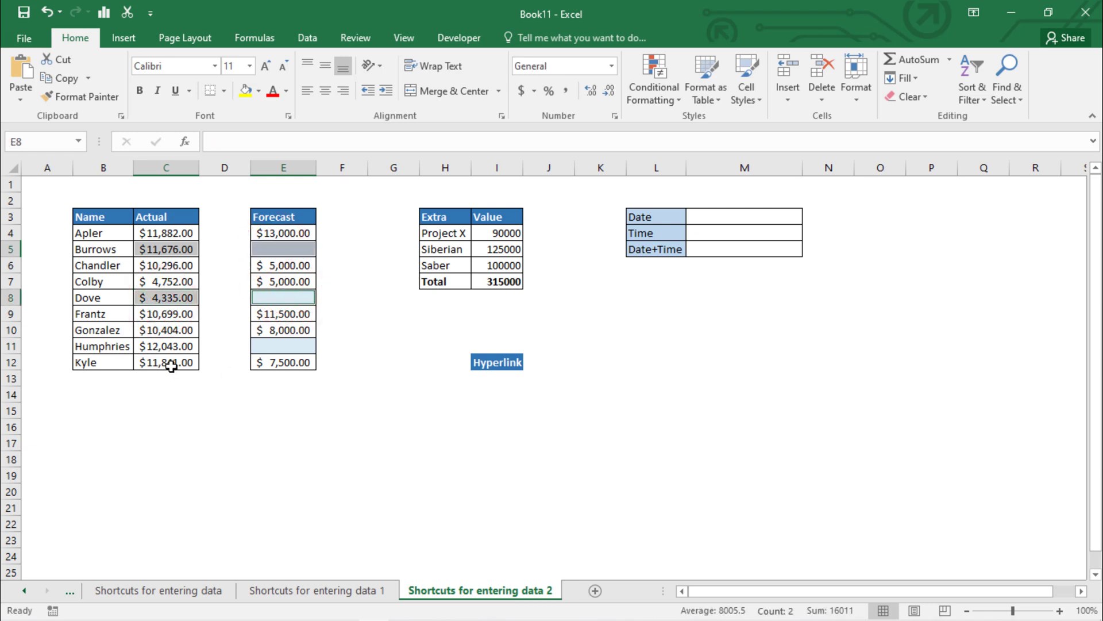
left_click(160, 347, "ctrl")
left_click(274, 348, "ctrl")
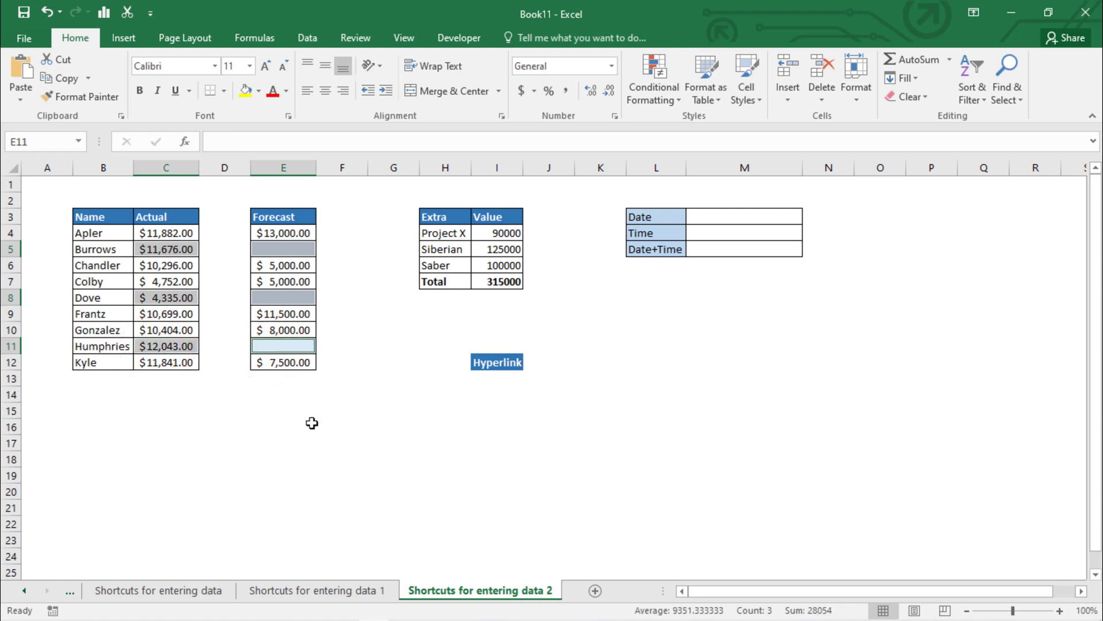
key("ctrl+r")
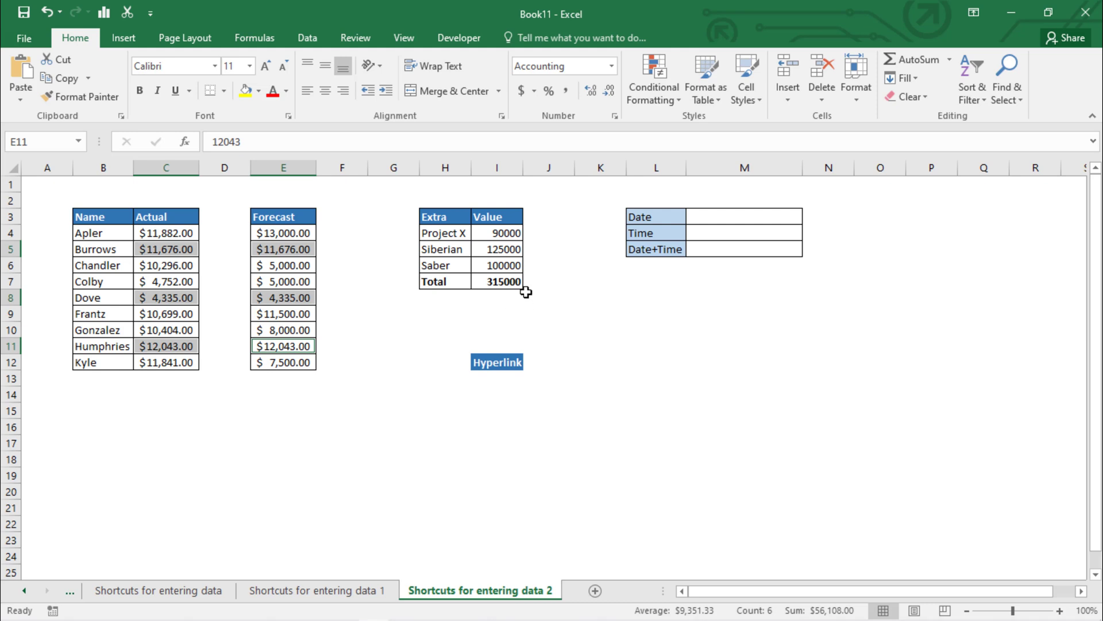
Copy only the value of the Total in I7 into I8, without its formula, and compare the contents of both cells
left_click(491, 281)
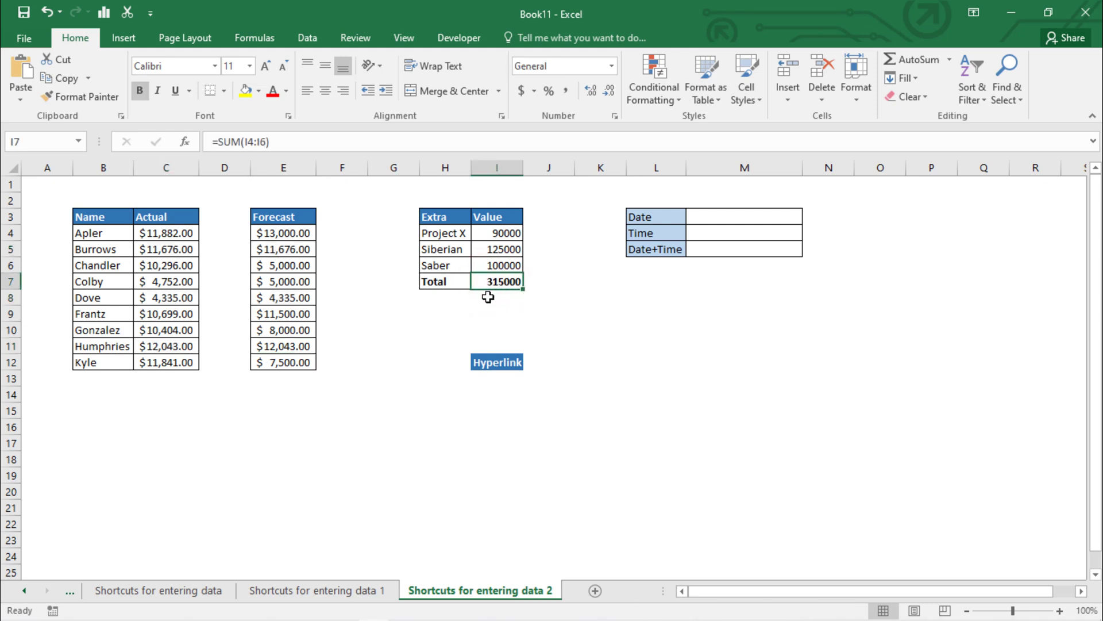
left_click(489, 296)
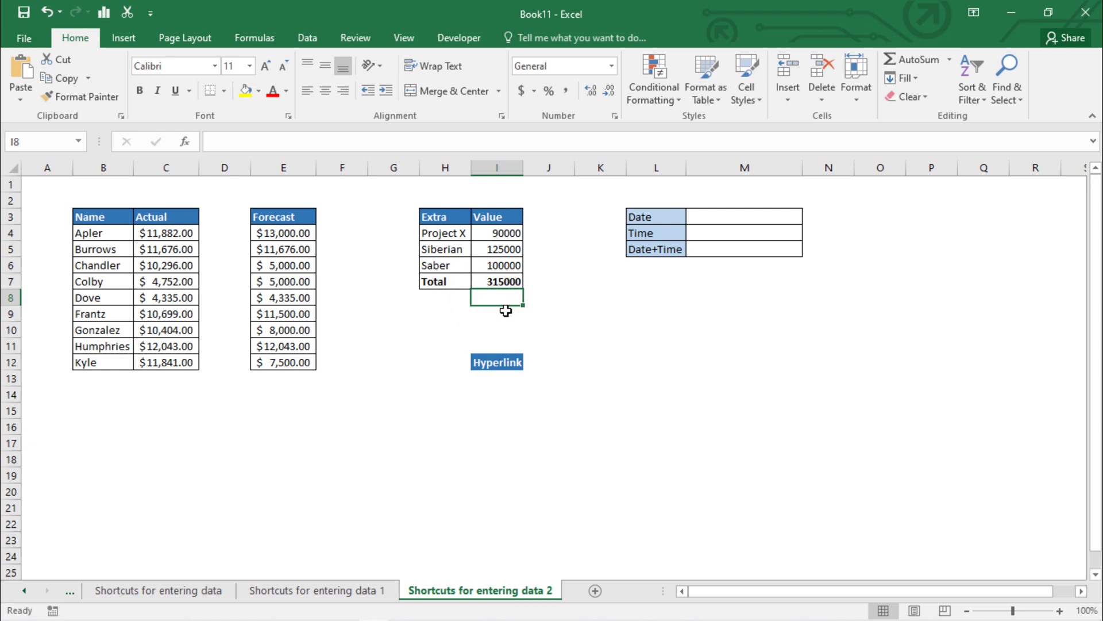
key("ctrl+shift+apostrophe")
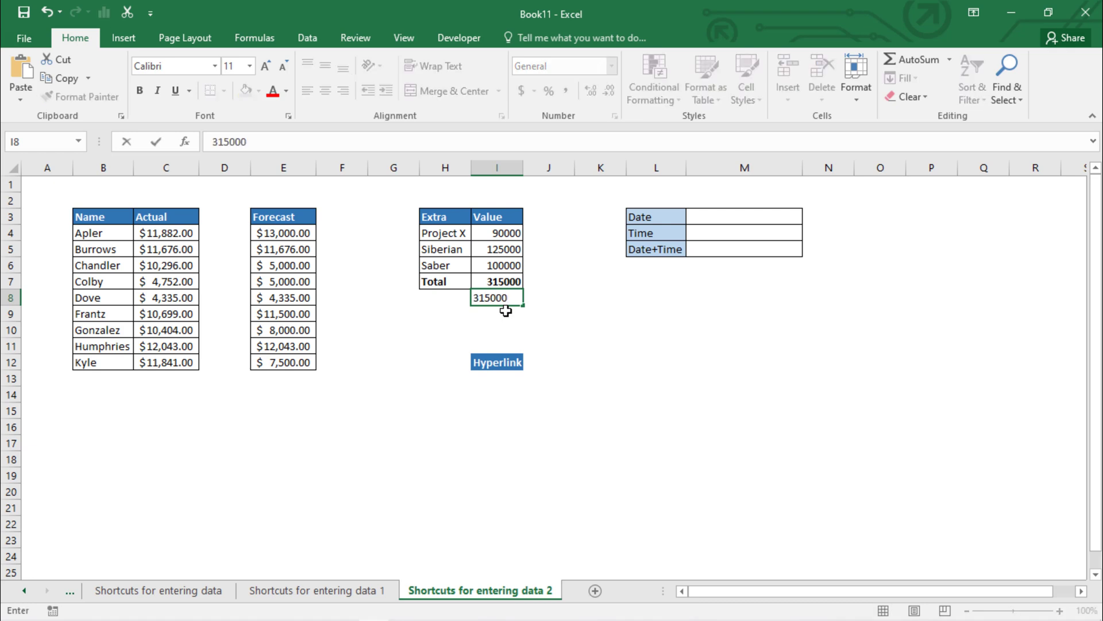
left_click(495, 283)
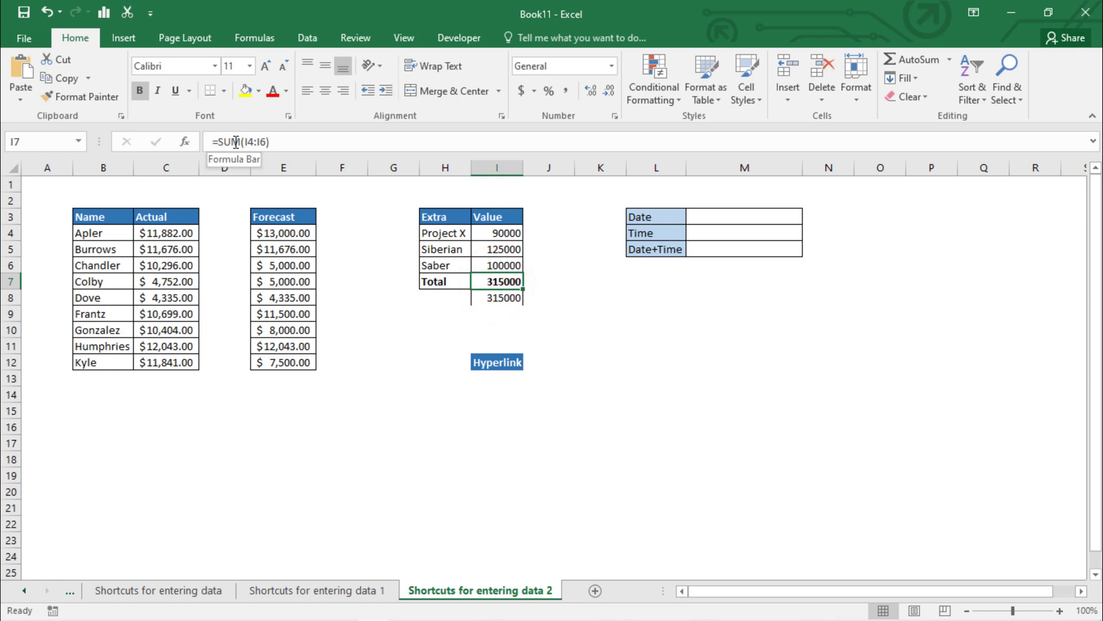
left_click(496, 297)
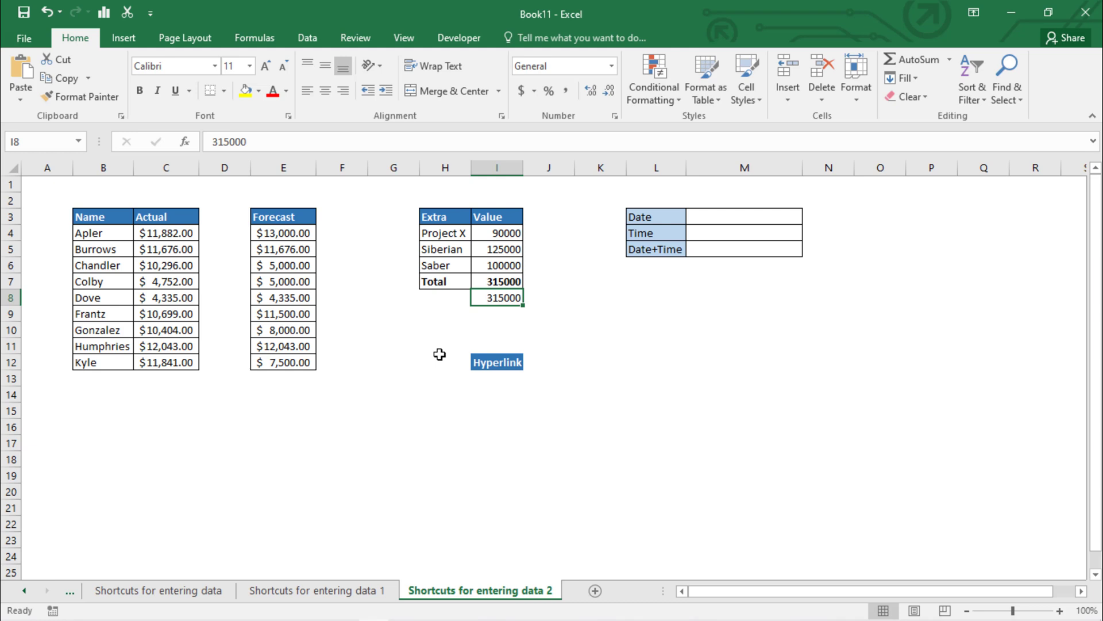
Insert a hyperlink in I13, below the Hyperlink heading, to the existing Desktop file Book1.xlsx
left_click(498, 379)
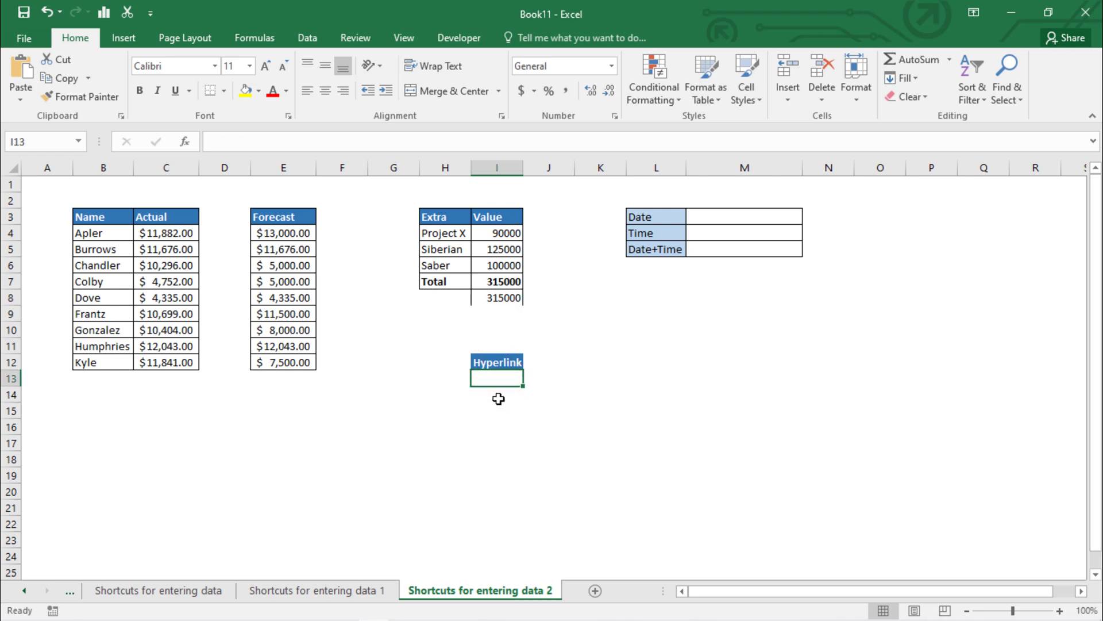
key("ctrl+k")
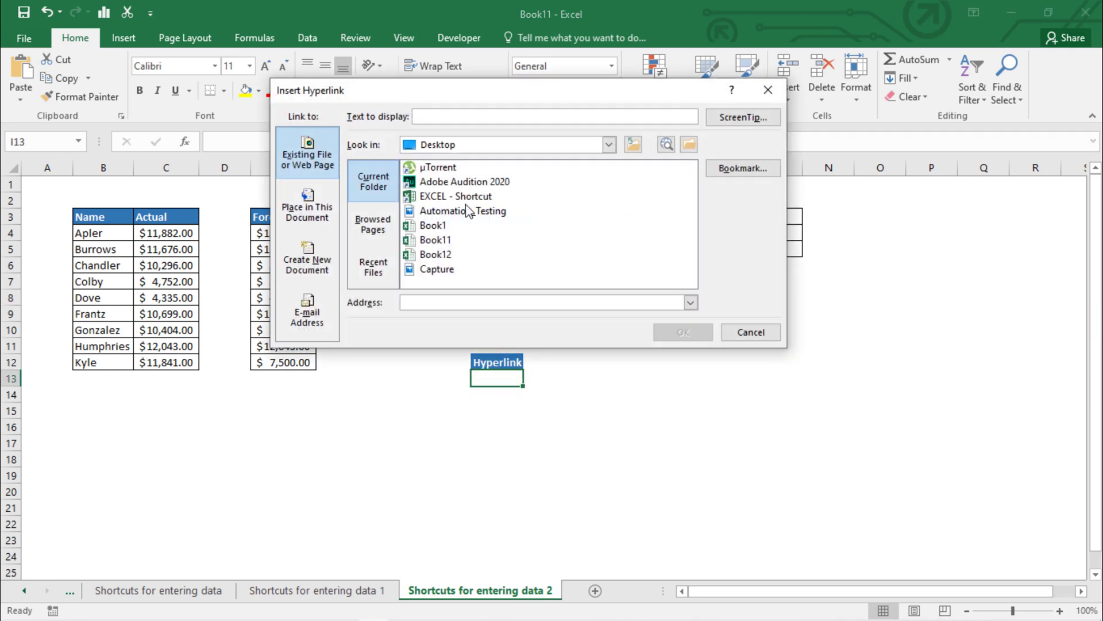
left_click(434, 226)
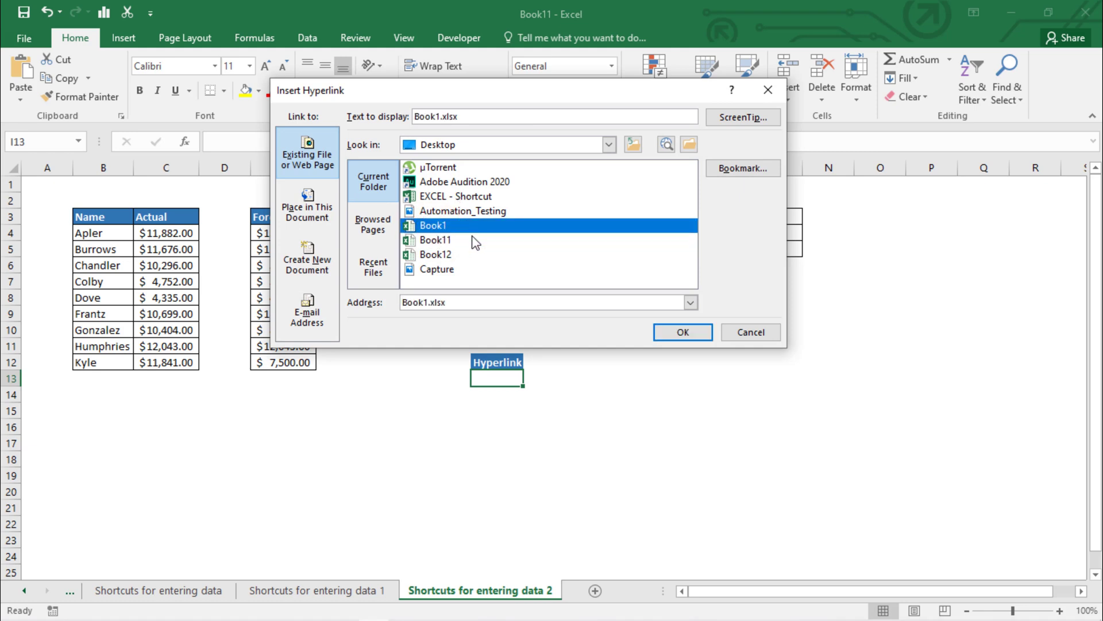
left_click(681, 333)
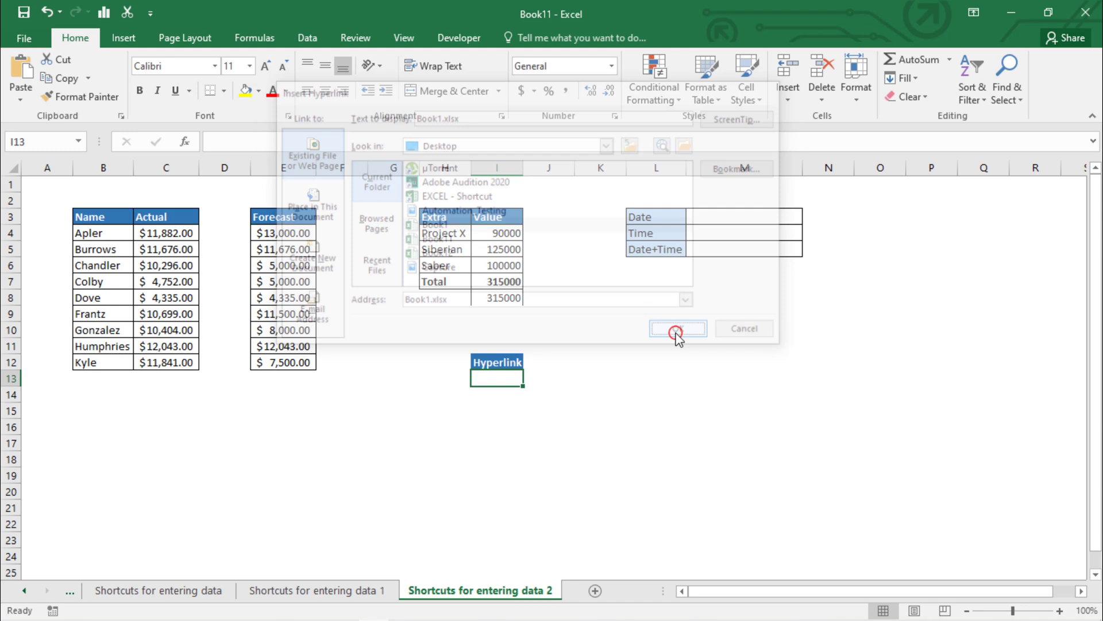
left_click(505, 425)
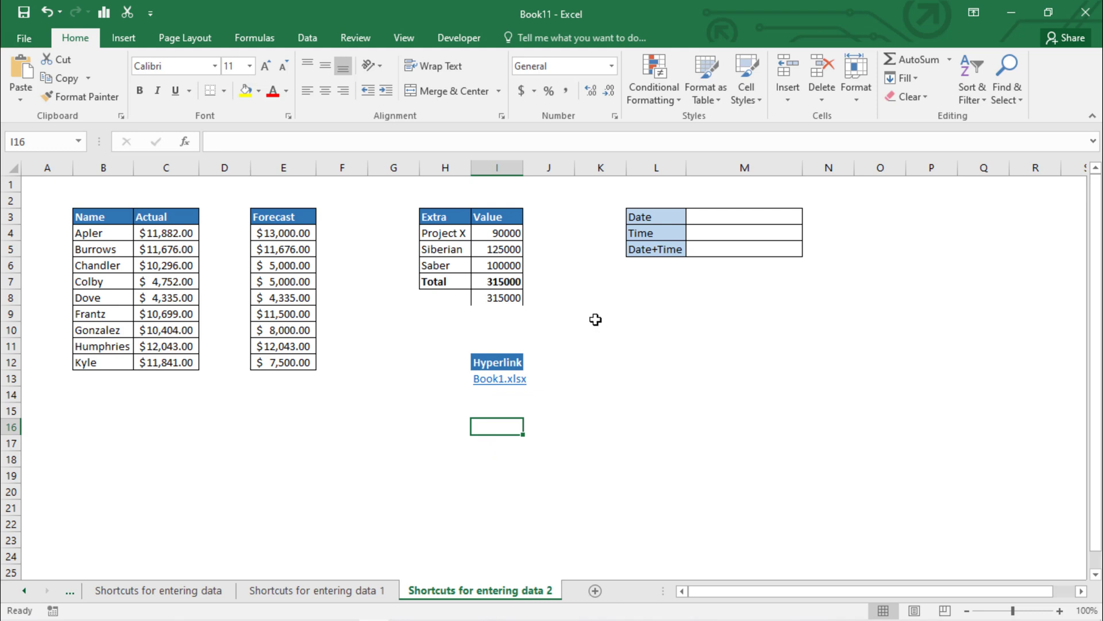
Insert the current date in the Date cell M3 and the current time in the Time cell M4
left_click(703, 216)
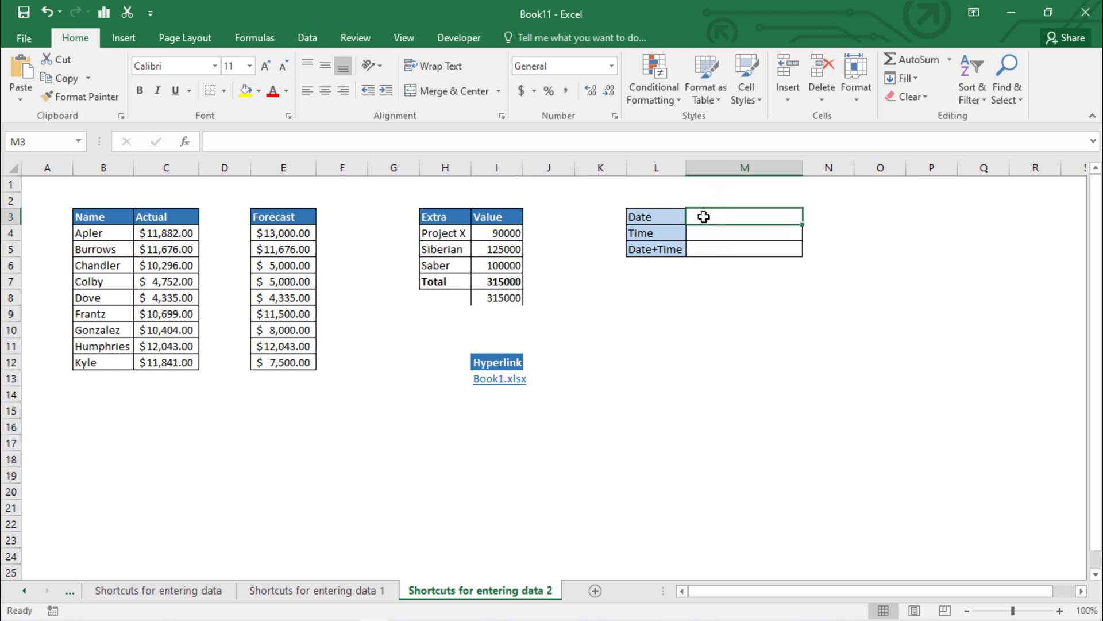
key("ctrl+semicolon")
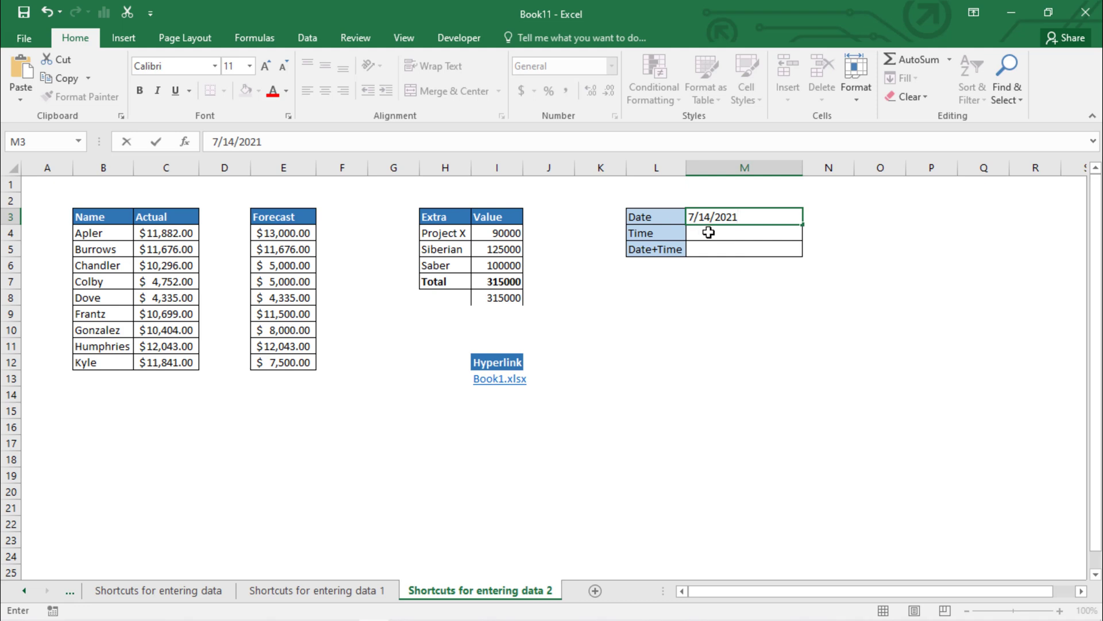
left_click(709, 232)
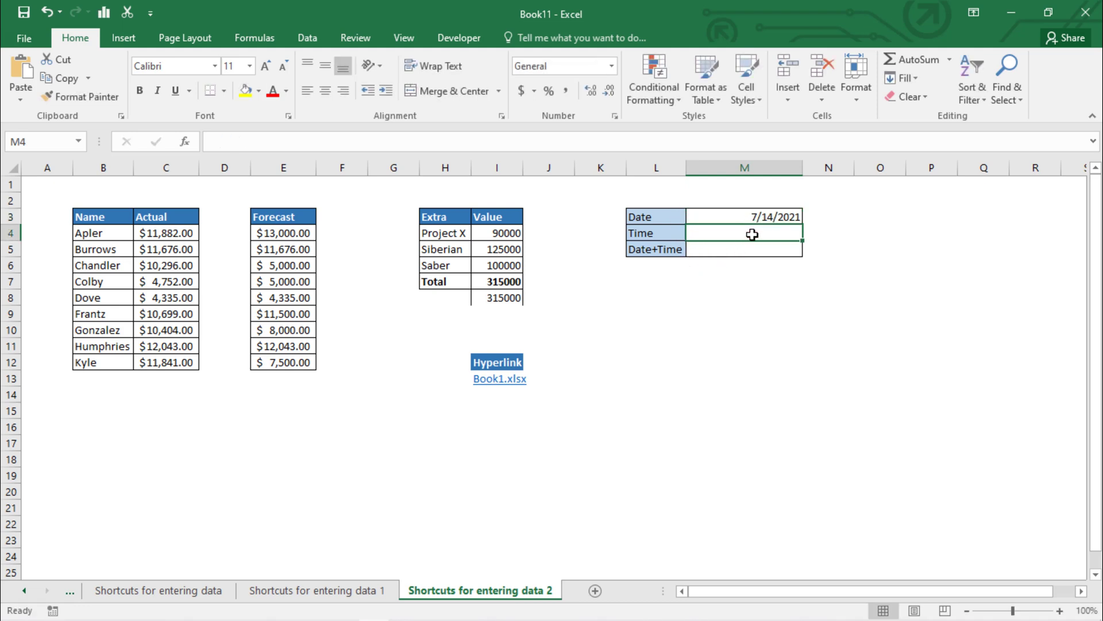
key("ctrl+shift+semicolon")
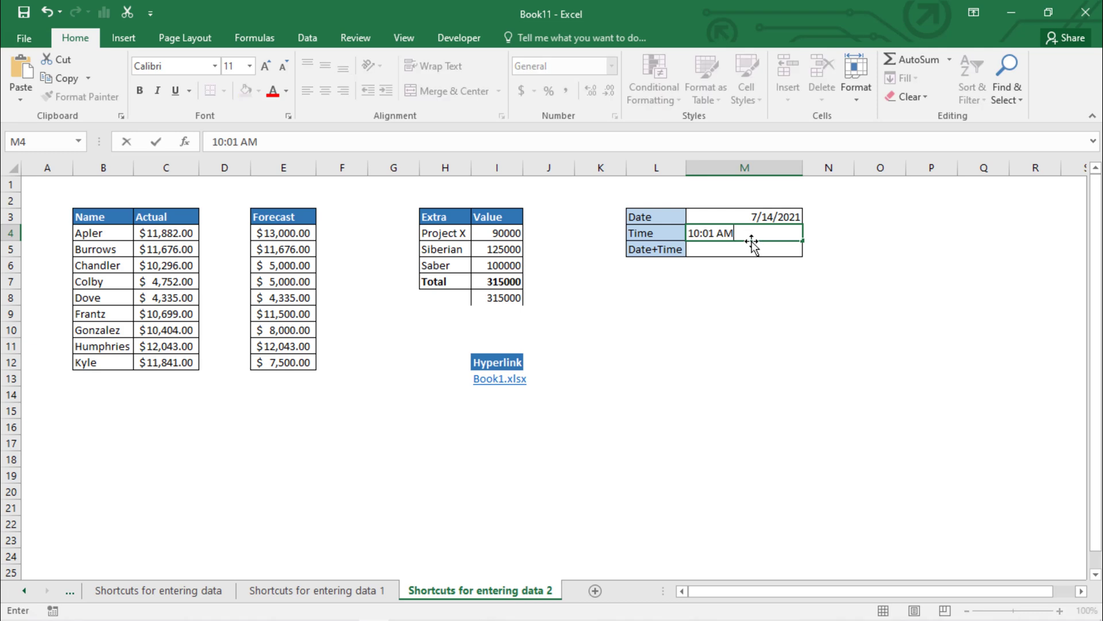
Enter the current date followed by a space and the current time in the Date+Time cell M5
left_click(712, 249)
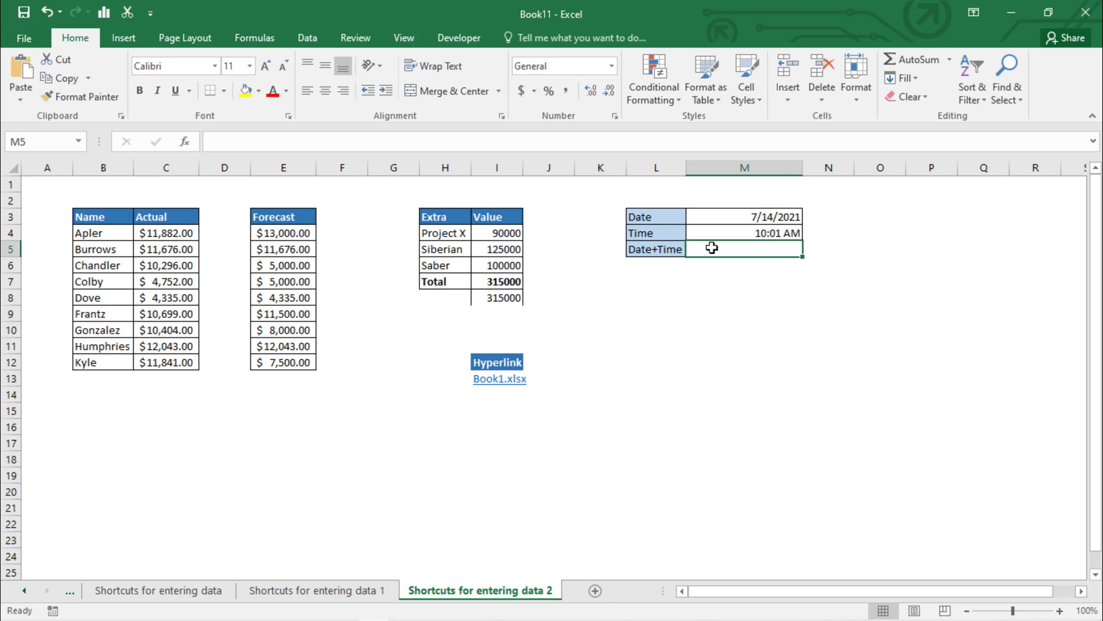
key("ctrl+semicolon")
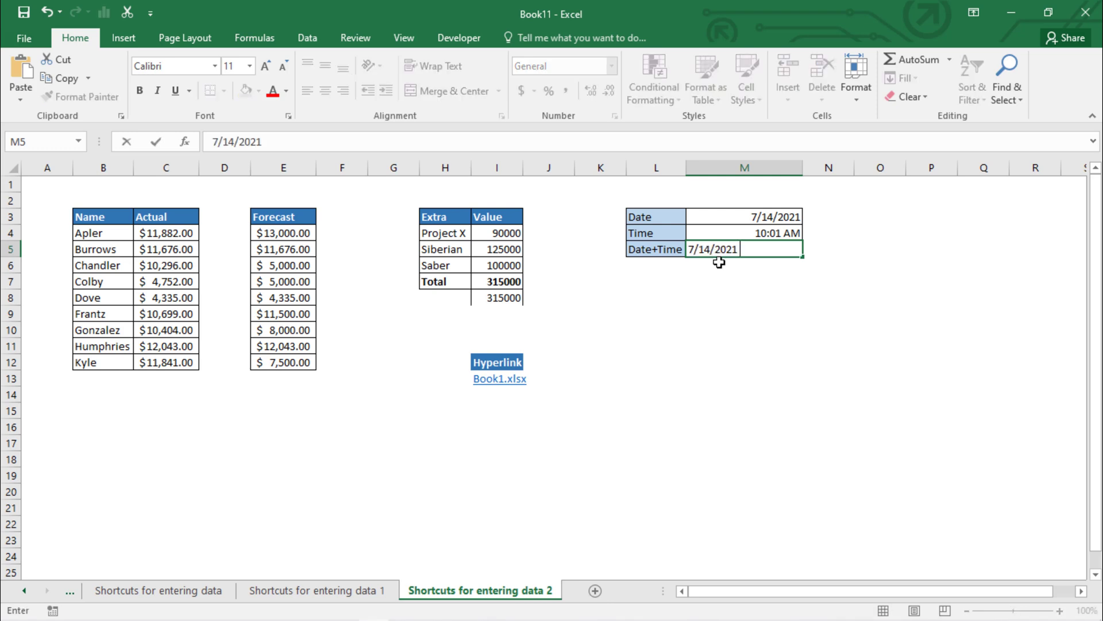
key("ctrl+shift+semicolon")
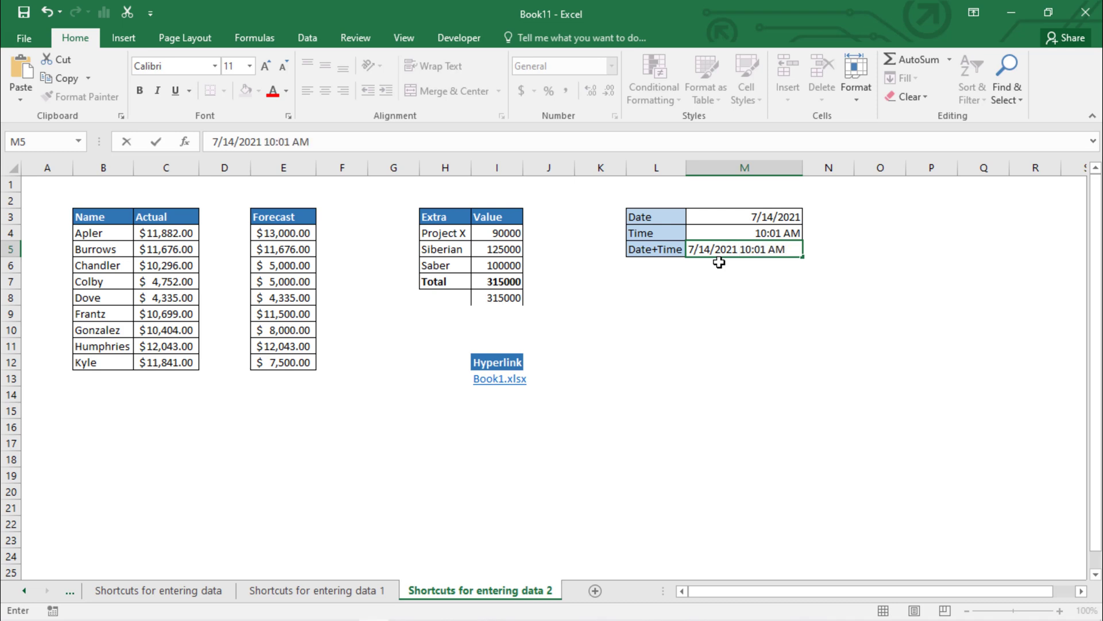